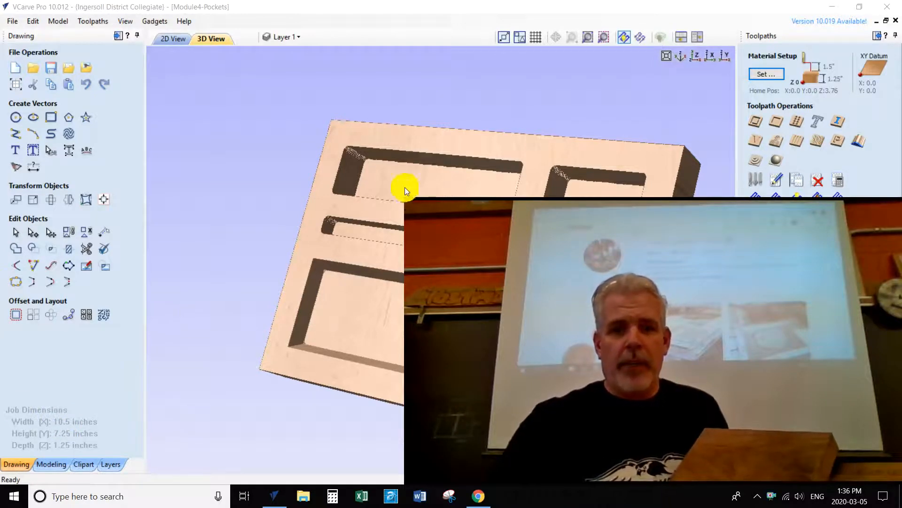
{"action": "left_click_drag", "start_coordinate": [404, 197], "coordinate": [642, 343]}
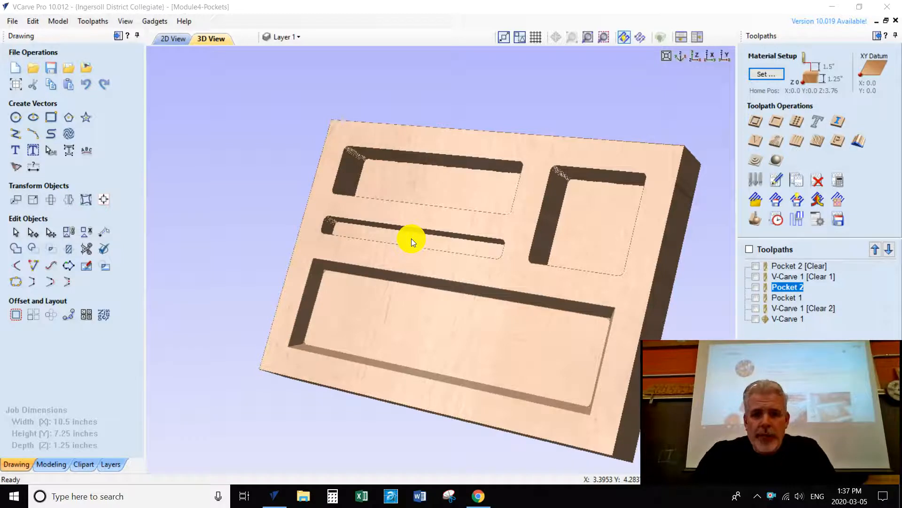
Create a new single-sided job 10.5 inches wide, 7.25 inches high and 1.3125 inches thick
{"action": "left_click", "coordinate": [13, 68]}
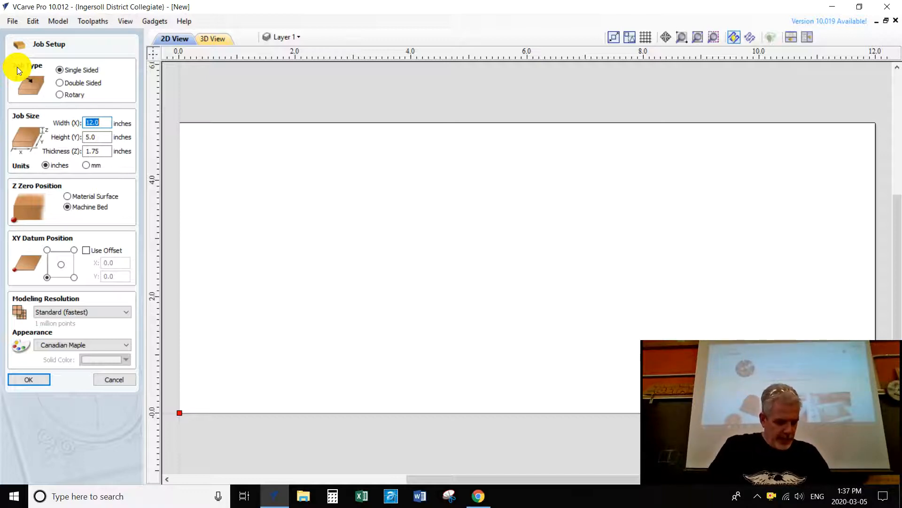
{"action": "type", "text": "10"}
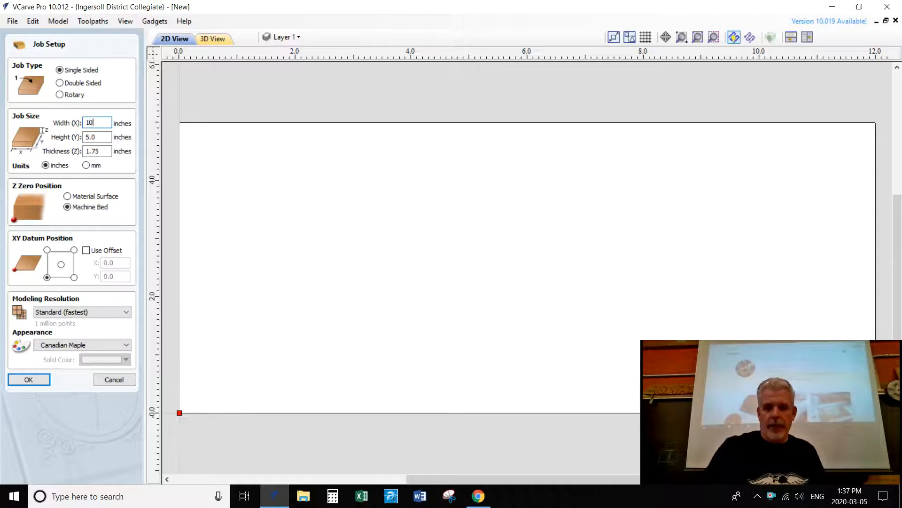
{"action": "type", "text": ".5"}
{"action": "key", "text": "Tab"}
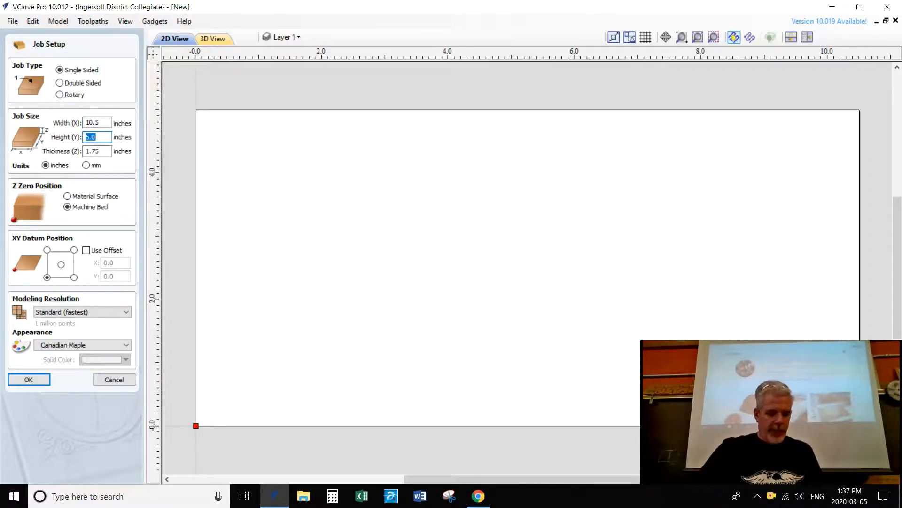
{"action": "type", "text": "7.25"}
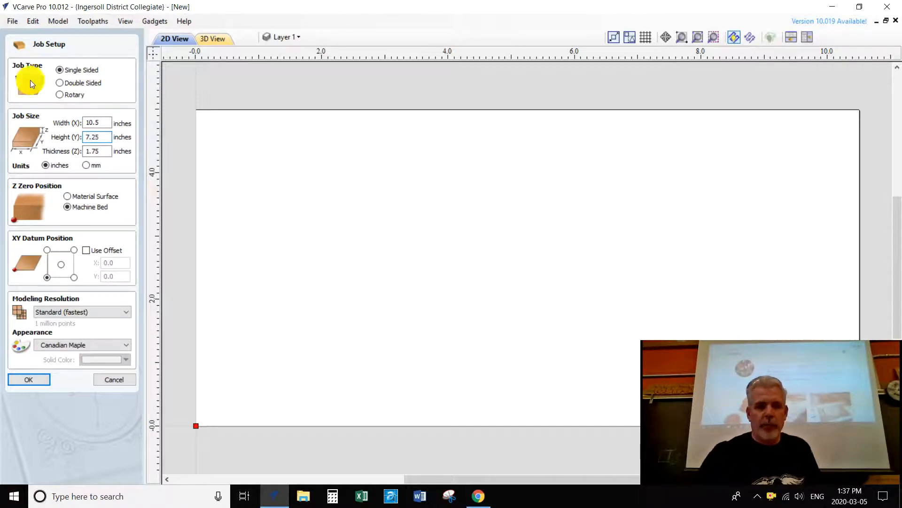
{"action": "key", "text": "Tab"}
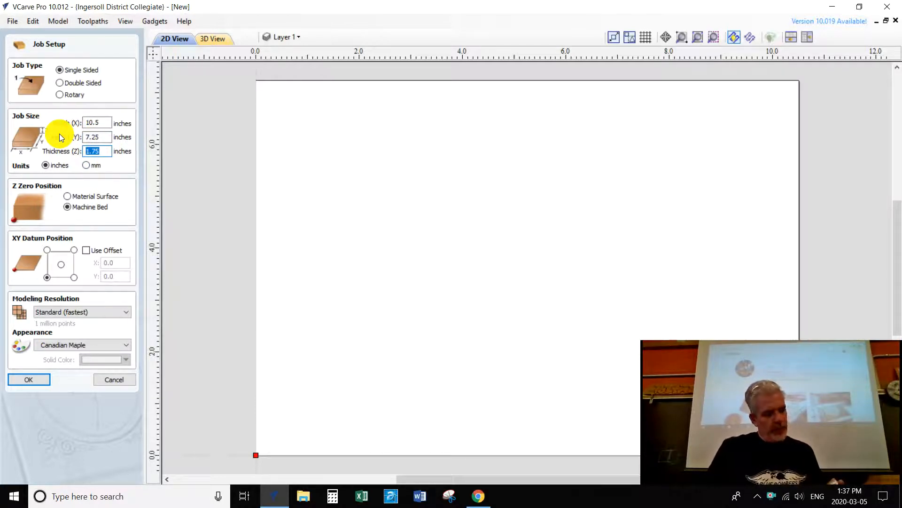
{"action": "type", "text": "1"}
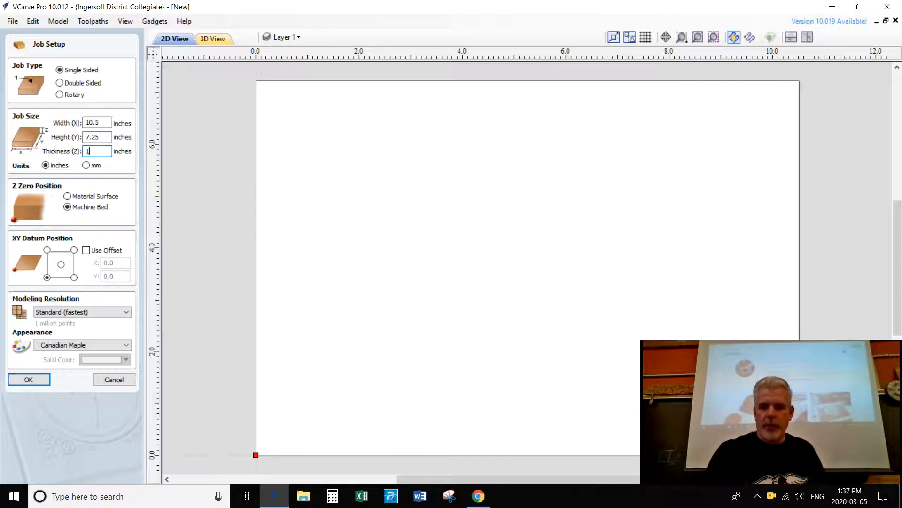
{"action": "type", "text": ".3"}
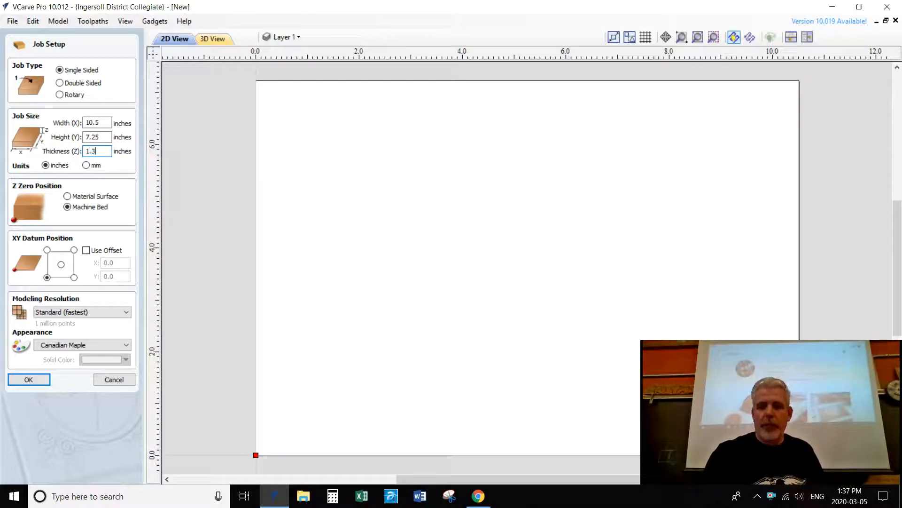
{"action": "type", "text": "125"}
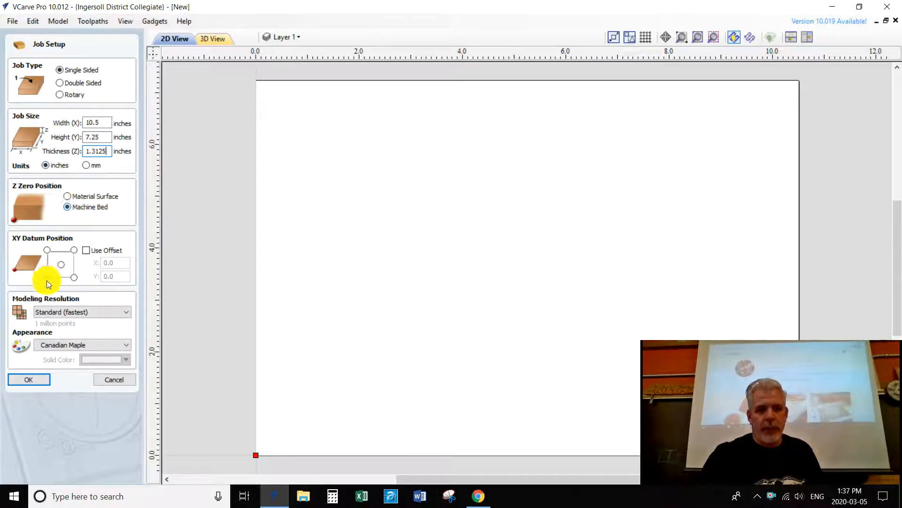
{"action": "left_click", "coordinate": [24, 381]}
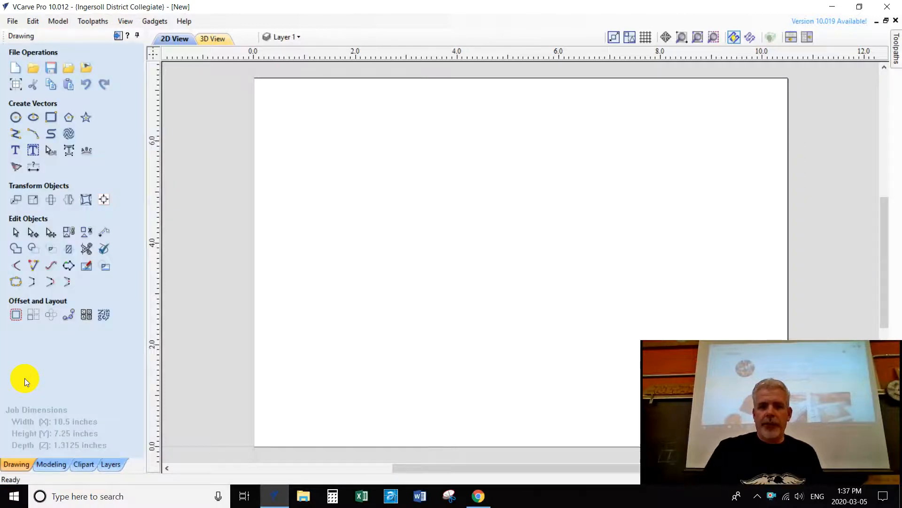
Draw a 10.5 by 7.25 inch square-cornered rectangle along the outer border of the material
{"action": "scroll", "coordinate": [475, 256], "scroll_direction": "down", "scroll_amount": 2}
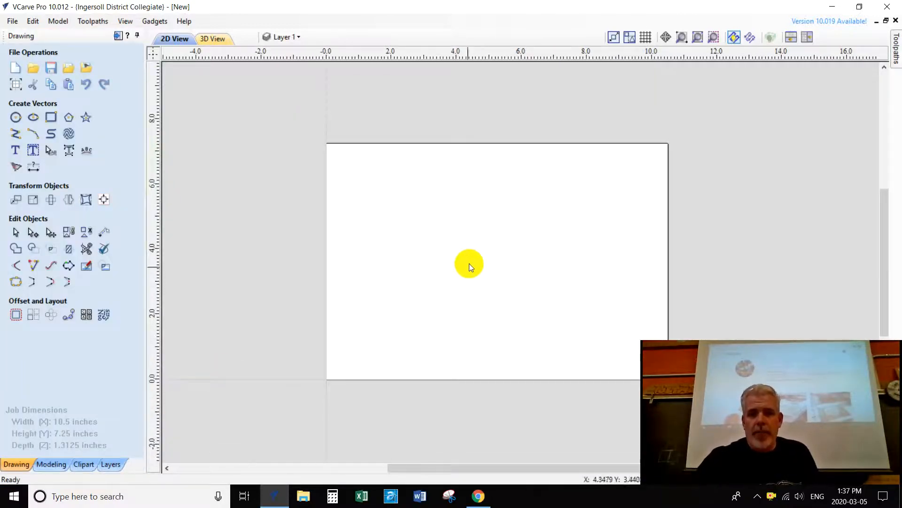
{"action": "scroll", "coordinate": [422, 258], "scroll_direction": "up", "scroll_amount": 1}
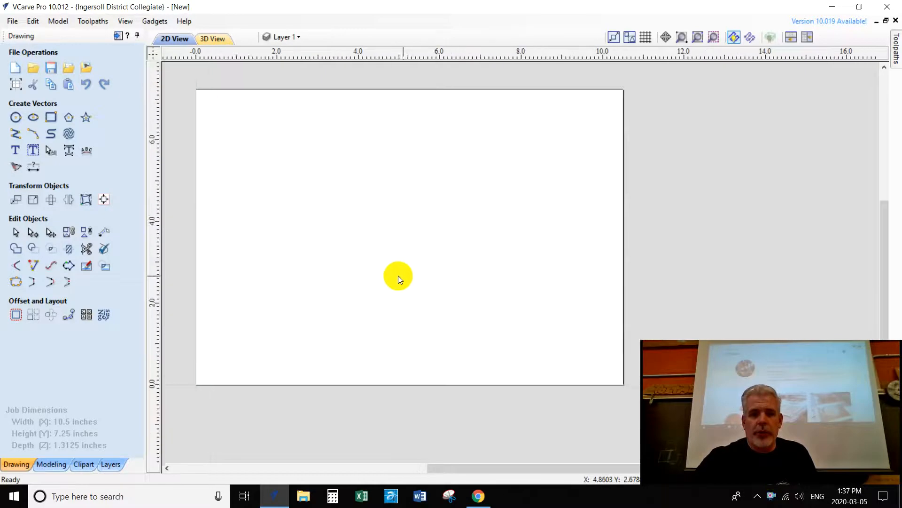
{"action": "middle_click_drag", "start_coordinate": [399, 275], "coordinate": [379, 289]}
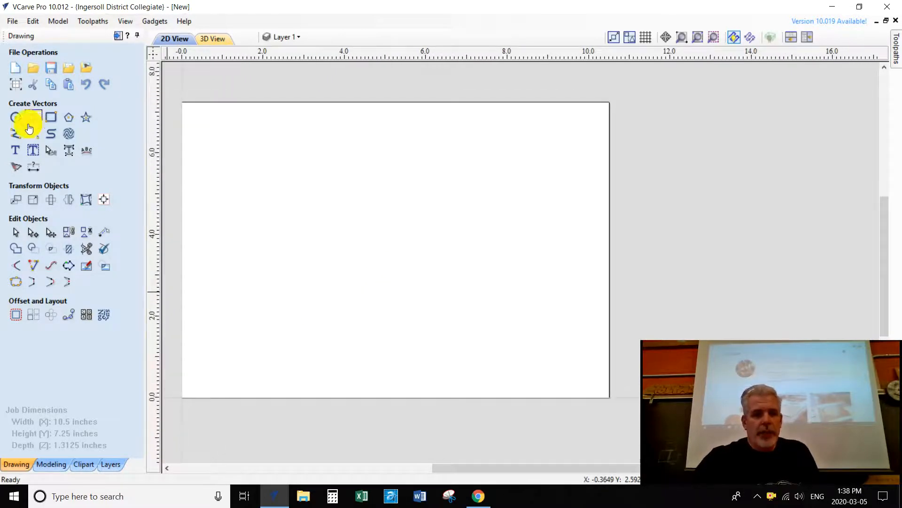
{"action": "left_click", "coordinate": [51, 117]}
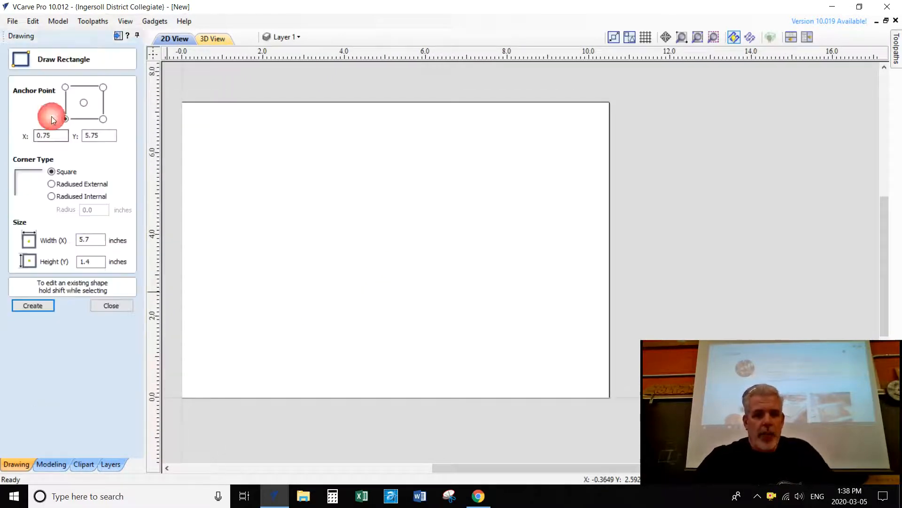
{"action": "left_click", "coordinate": [182, 398]}
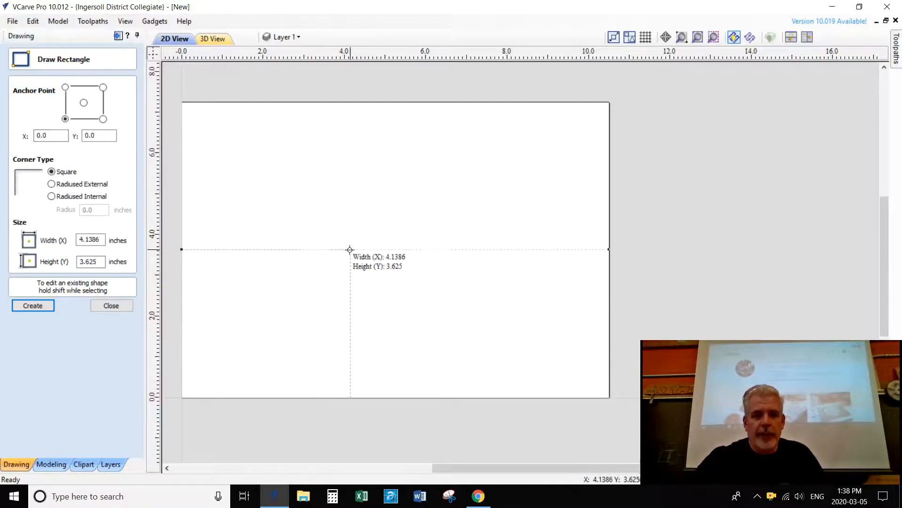
{"action": "left_click", "coordinate": [611, 101]}
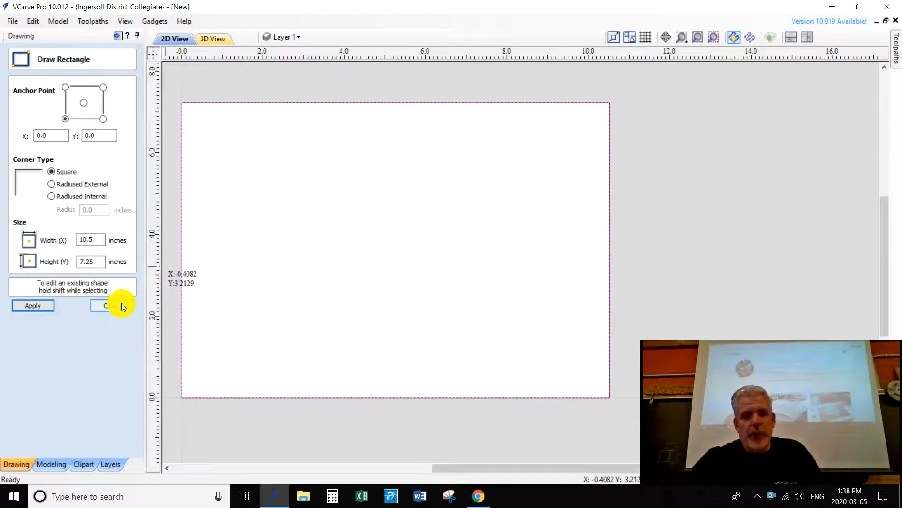
{"action": "left_click", "coordinate": [103, 305]}
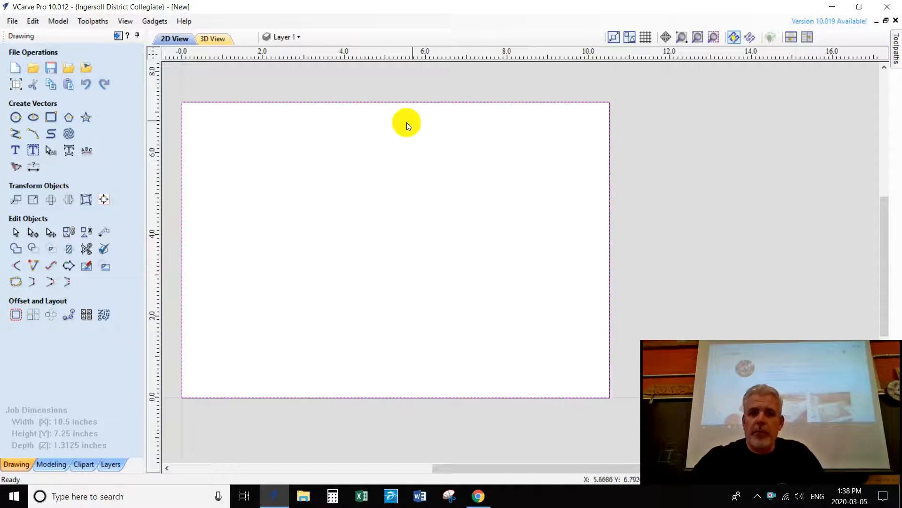
Offset the border rectangle inwards by 0.75 inches with sharp corners, keeping the original
{"action": "left_click", "coordinate": [16, 319]}
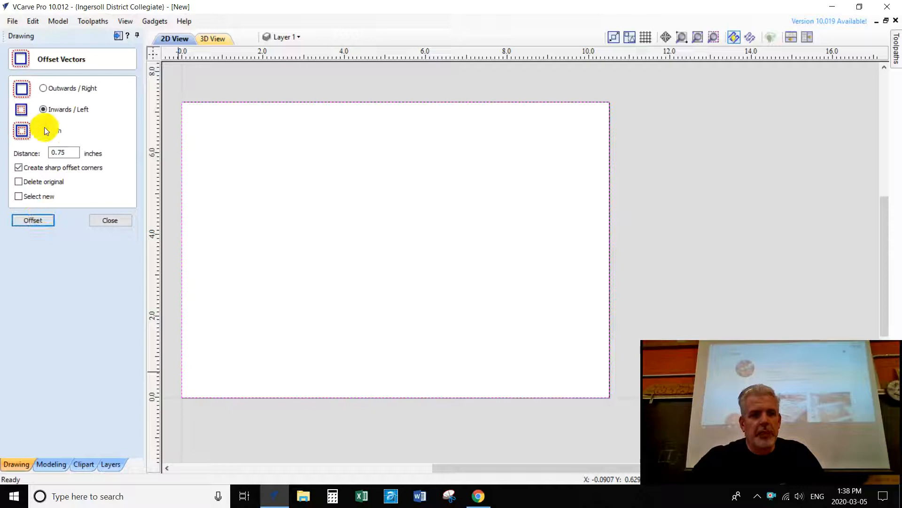
{"action": "left_click", "coordinate": [36, 220]}
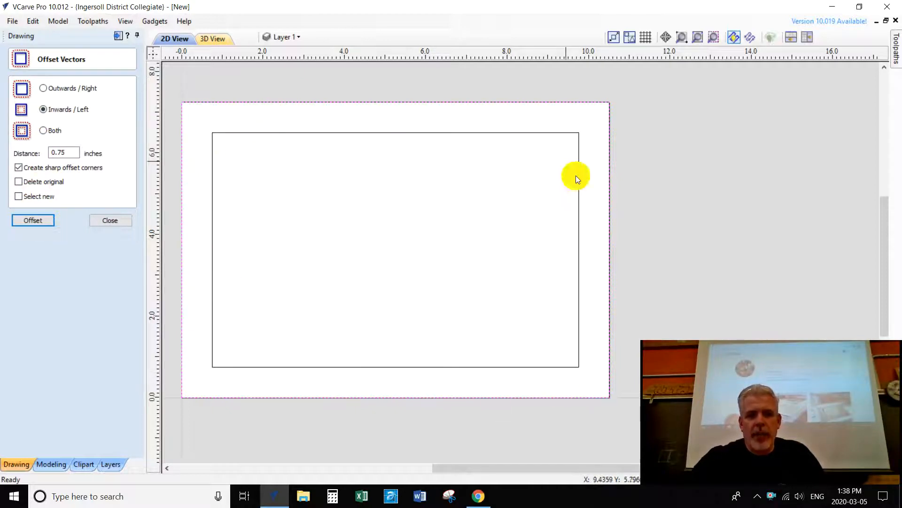
{"action": "left_click", "coordinate": [111, 219]}
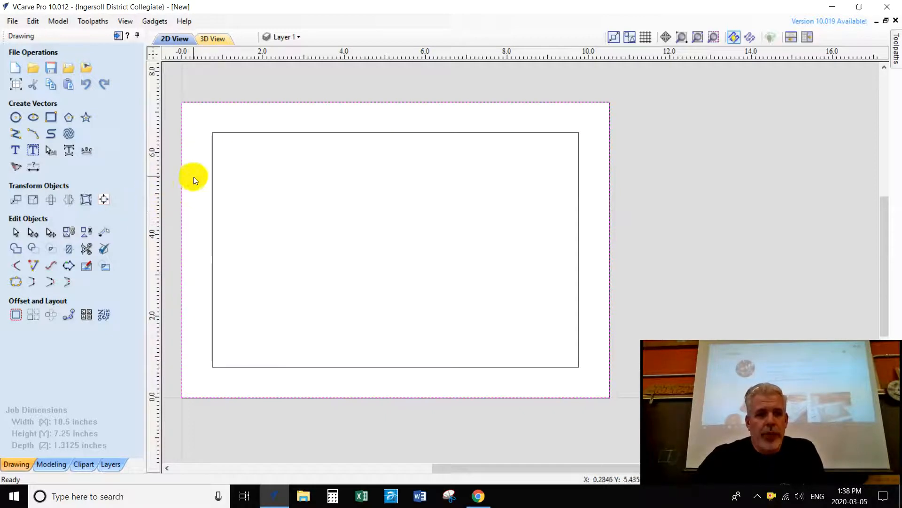
Draw a rectangle from the inset's lower-left corner to its right edge, 9 inches wide and about 2.51 inches high
{"action": "left_click", "coordinate": [52, 122]}
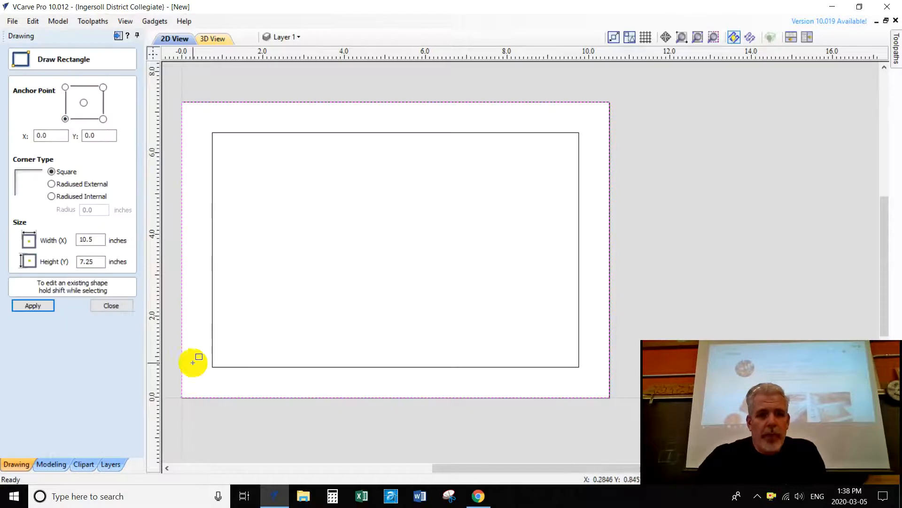
{"action": "left_click", "coordinate": [214, 364]}
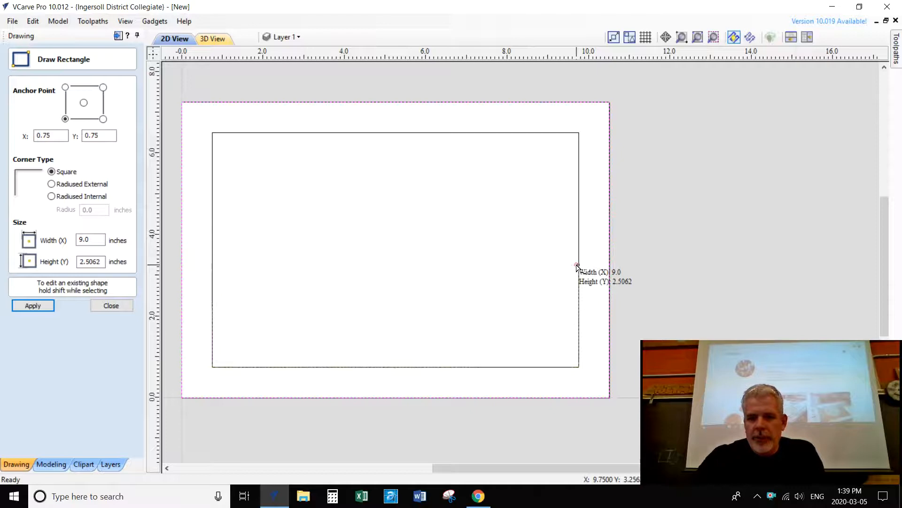
{"action": "left_click", "coordinate": [577, 265]}
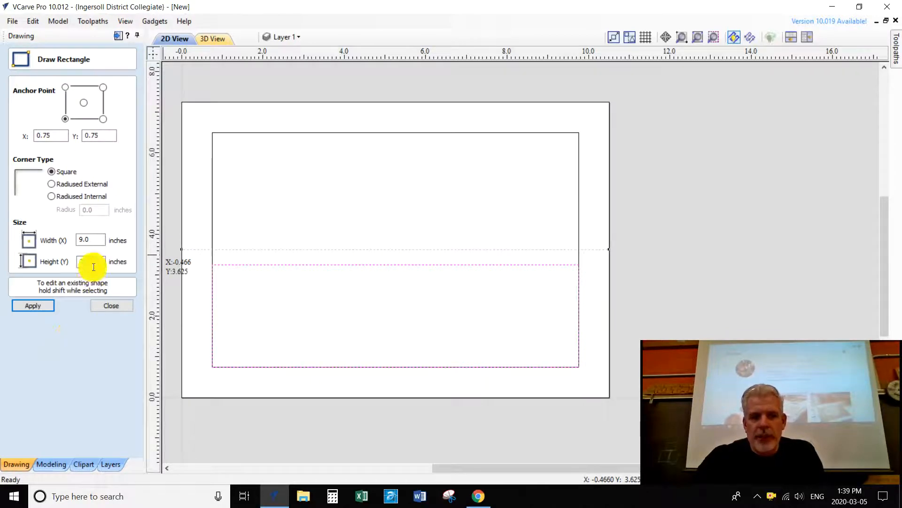
Set the height of the lower pocket rectangle to 2.5 inches
{"action": "left_click_drag", "start_coordinate": [90, 261], "coordinate": [104, 262]}
{"action": "key", "text": "Delete"}
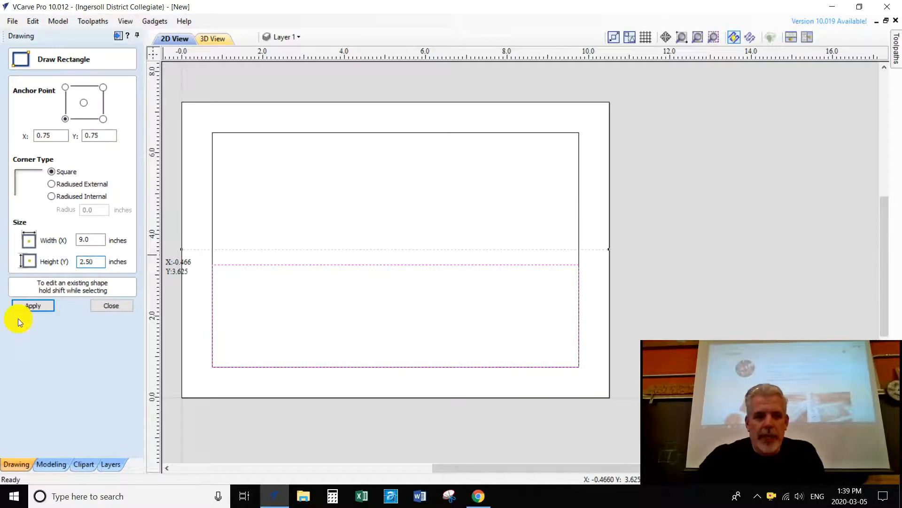
{"action": "left_click", "coordinate": [35, 308]}
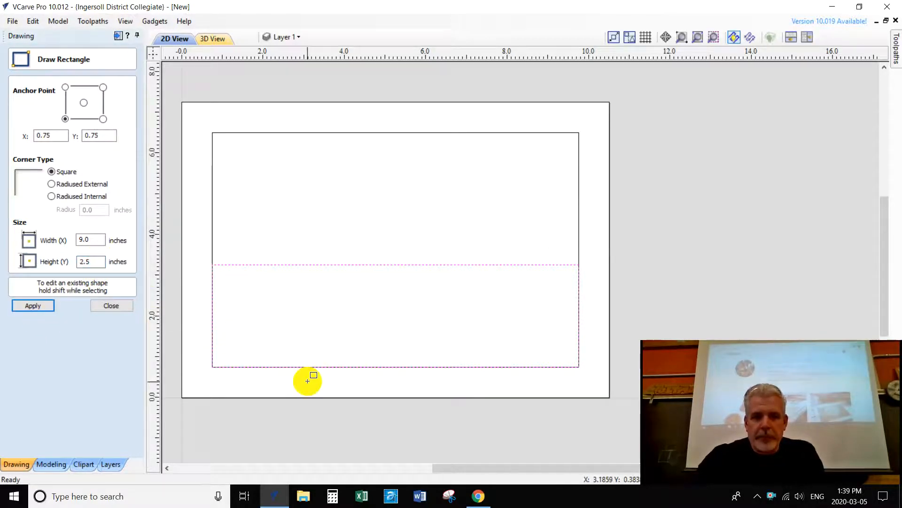
{"action": "scroll", "coordinate": [212, 366], "scroll_direction": "up", "scroll_amount": 10}
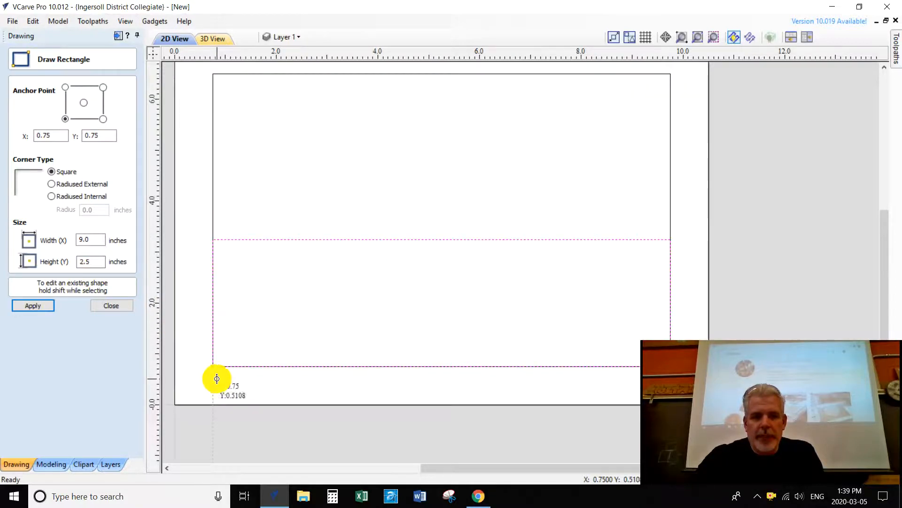
{"action": "scroll", "coordinate": [218, 312], "scroll_direction": "down", "scroll_amount": 5}
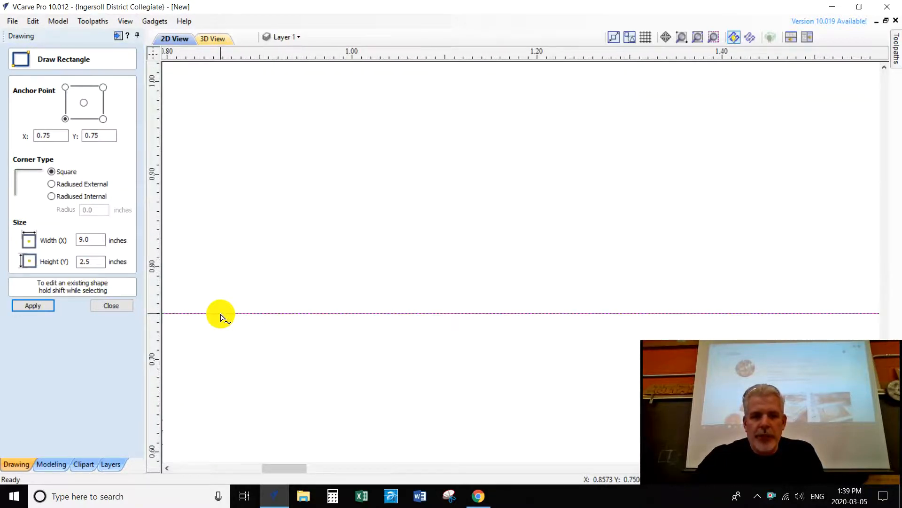
{"action": "scroll", "coordinate": [388, 268], "scroll_direction": "down", "scroll_amount": 3}
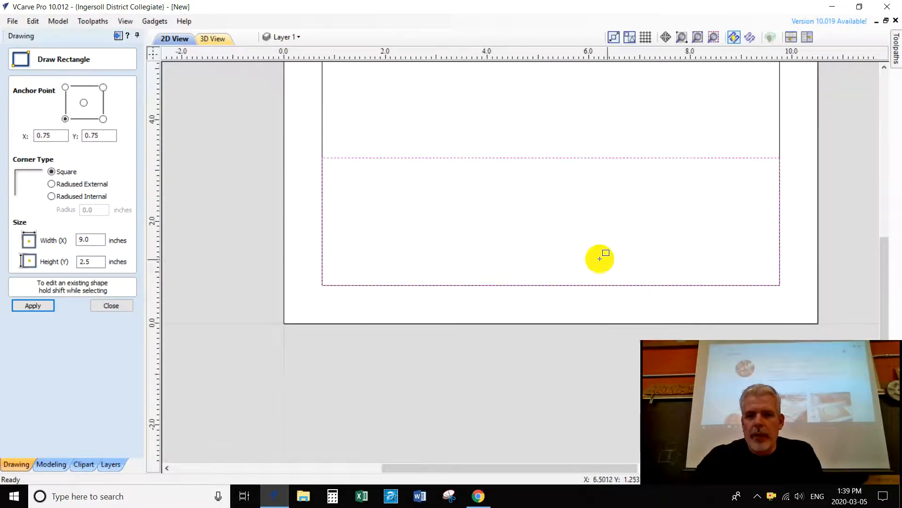
{"action": "scroll", "coordinate": [790, 227], "scroll_direction": "up", "scroll_amount": 1}
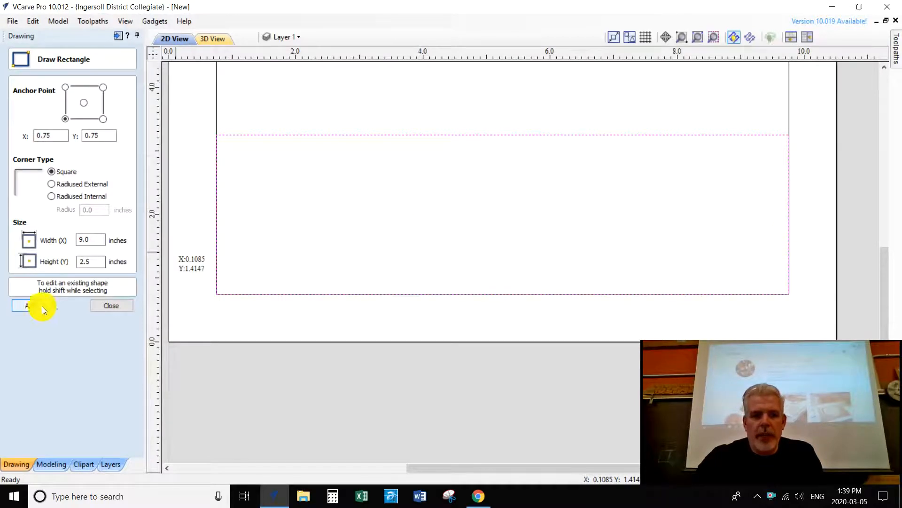
{"action": "left_click", "coordinate": [111, 306]}
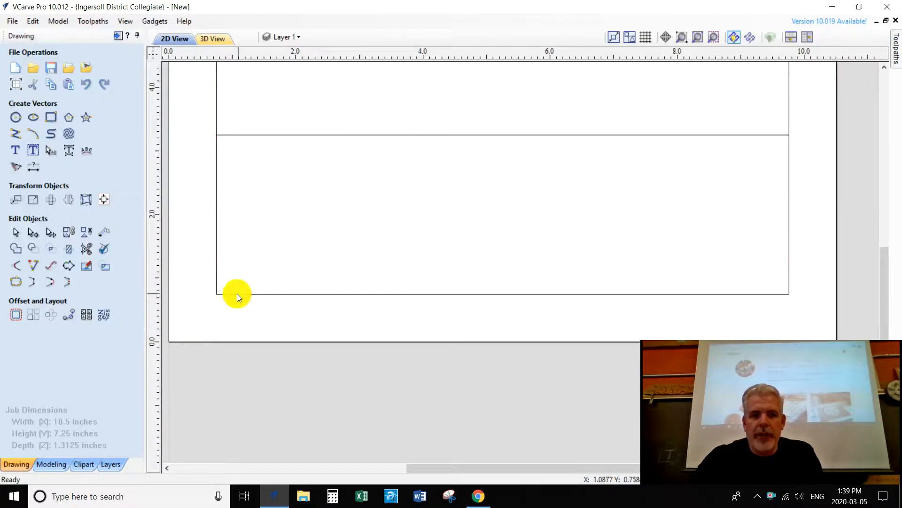
Draw a rectangle from the inset's upper-left corner, about 5.1 inches wide and 0.7 inches high
{"action": "scroll", "coordinate": [322, 239], "scroll_direction": "down", "scroll_amount": 2}
{"action": "scroll", "coordinate": [324, 305], "scroll_direction": "down", "scroll_amount": 1}
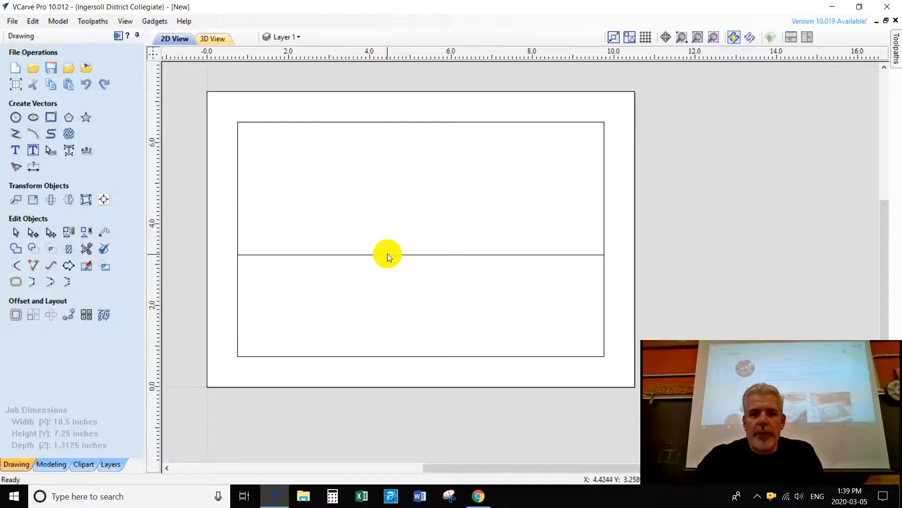
{"action": "left_click", "coordinate": [365, 255]}
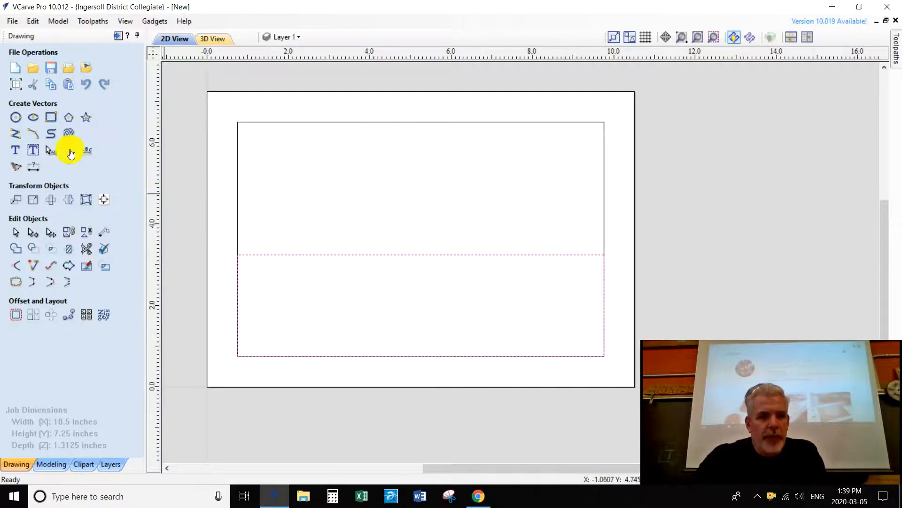
{"action": "left_click", "coordinate": [198, 168]}
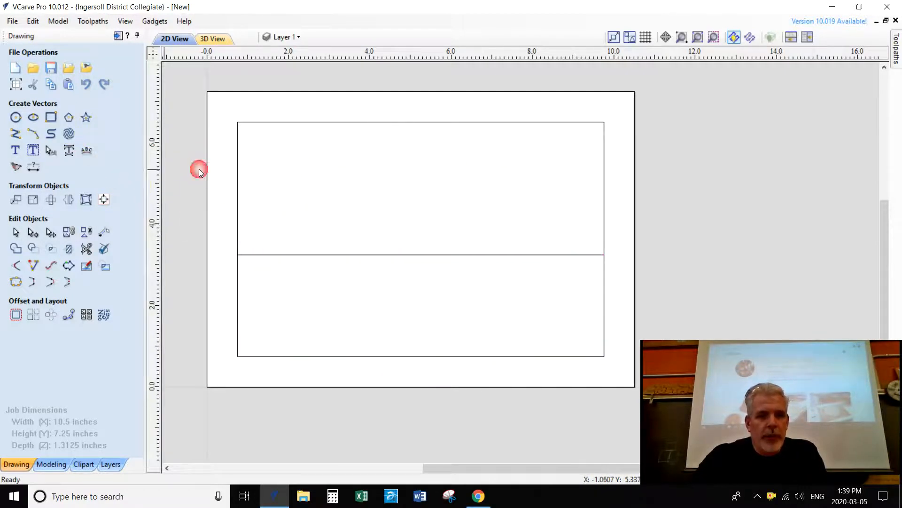
{"action": "left_click", "coordinate": [50, 118]}
{"action": "left_click_drag", "start_coordinate": [242, 122], "coordinate": [448, 148]}
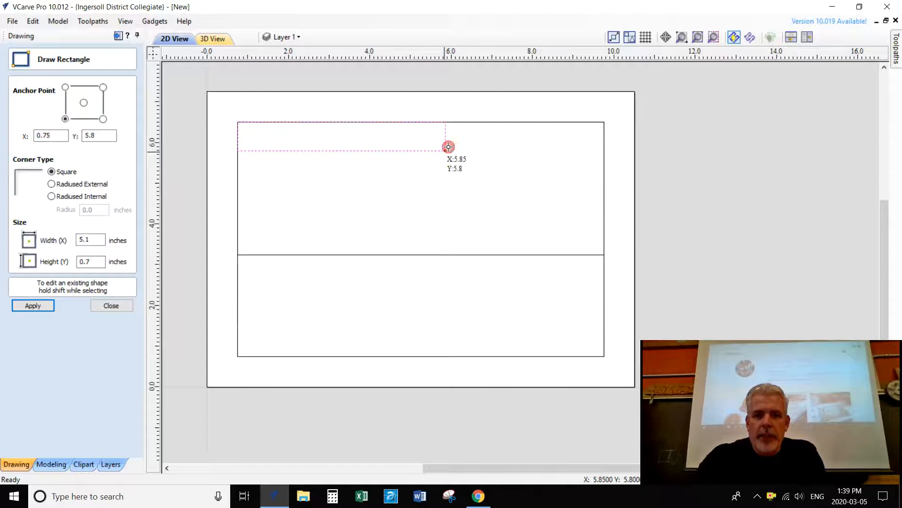
{"action": "left_click", "coordinate": [444, 151]}
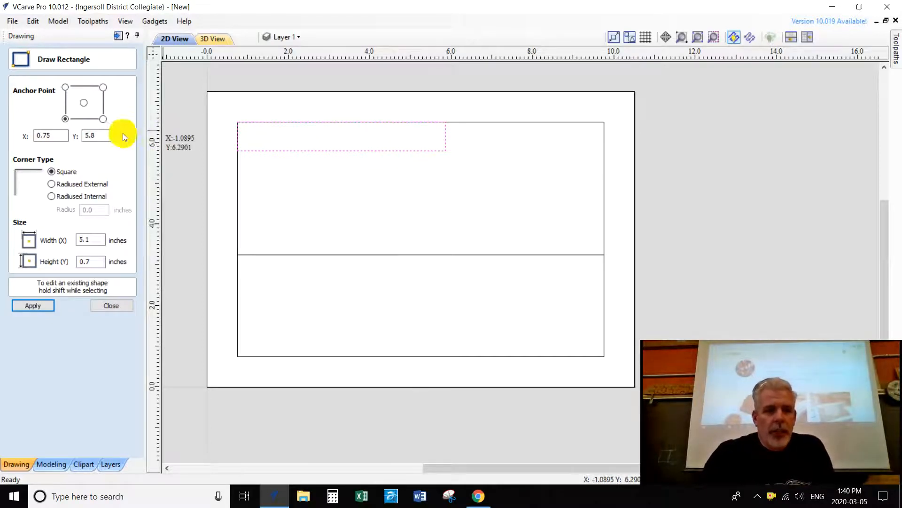
Set the upper rectangle's lower-left anchor position to X 0.5 and Y 5.75 inches
{"action": "left_click_drag", "start_coordinate": [106, 135], "coordinate": [60, 129]}
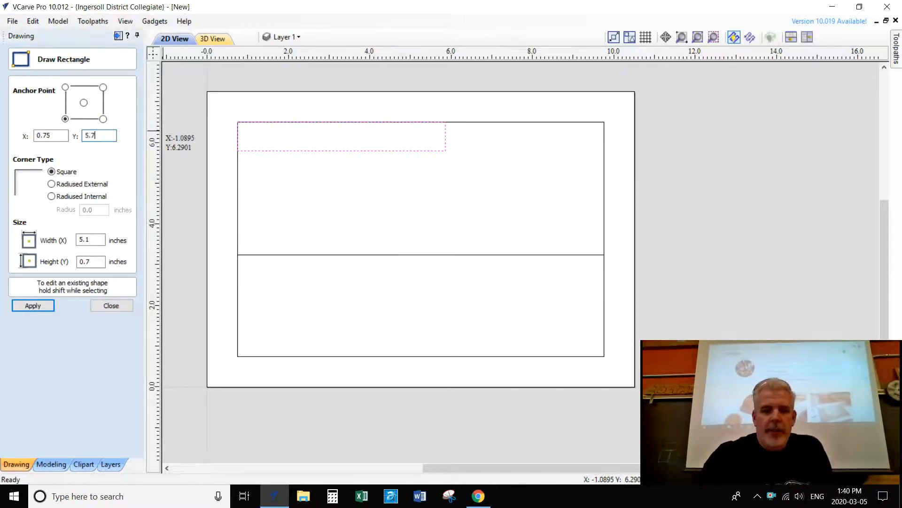
{"action": "left_click_drag", "start_coordinate": [53, 136], "coordinate": [21, 127]}
{"action": "type", "text": "."}
{"action": "left_click", "coordinate": [41, 306]}
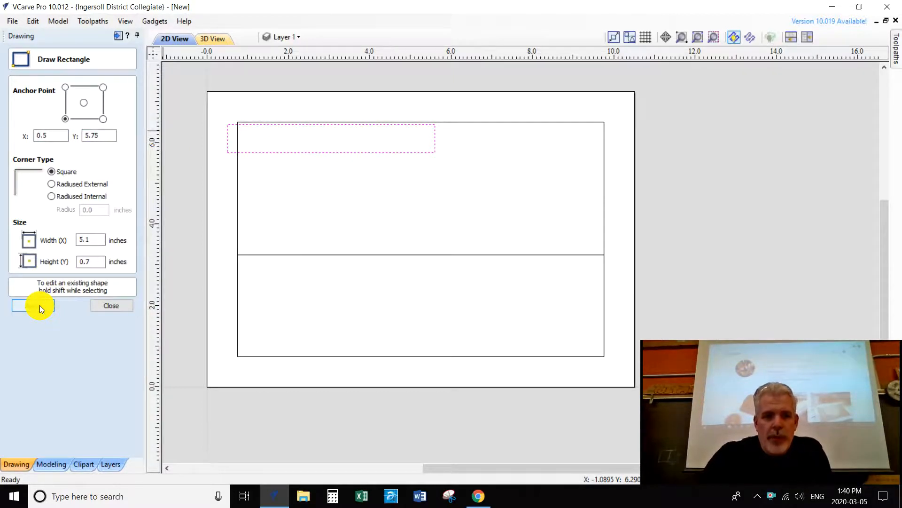
{"action": "left_click", "coordinate": [107, 304]}
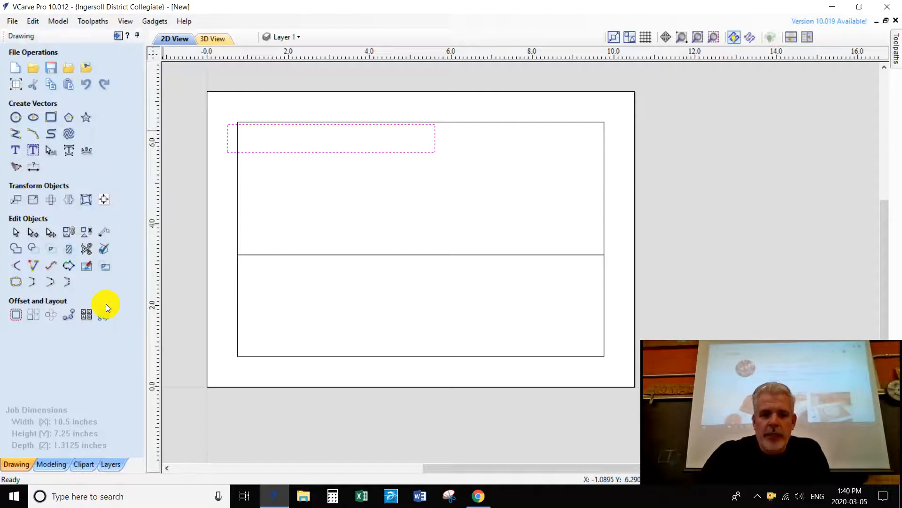
Nudge the shifted rectangle back into the upper-left corner of the inset rectangle
{"action": "key", "text": "Right"}
{"action": "key", "text": "Right"}
{"action": "key", "text": "Left"}
{"action": "key", "text": "Left"}
{"action": "key", "text": "Right"}
{"action": "key", "text": "Right"}
{"action": "key", "text": "Right"}
{"action": "key", "text": "Up"}
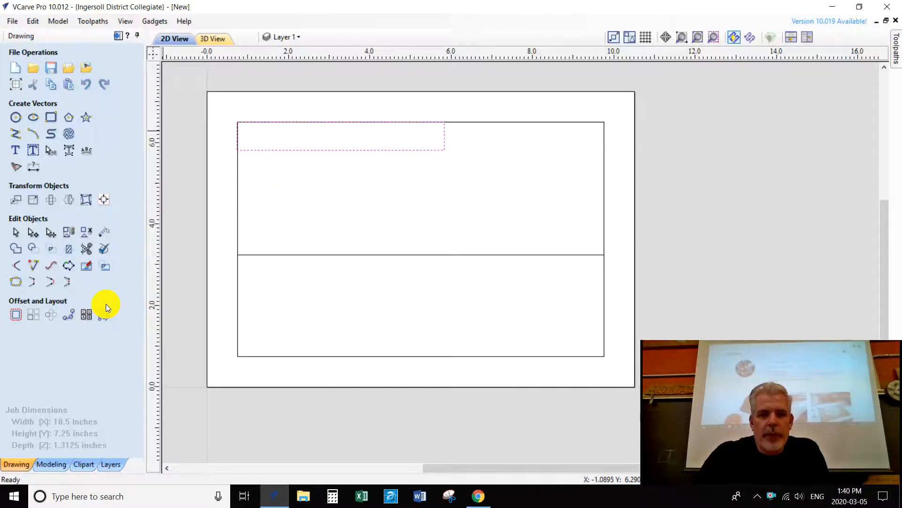
{"action": "scroll", "coordinate": [248, 111], "scroll_direction": "up", "scroll_amount": 4}
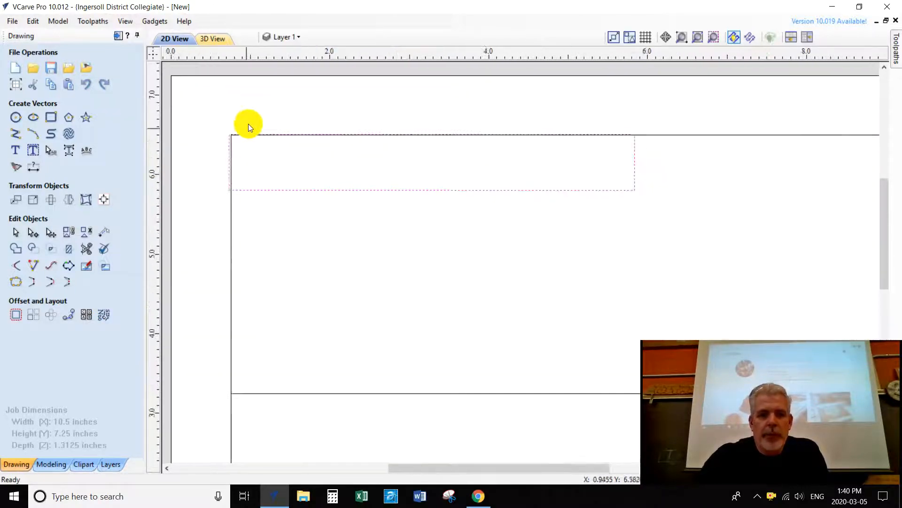
{"action": "key", "text": "Right"}
{"action": "key", "text": "Right"}
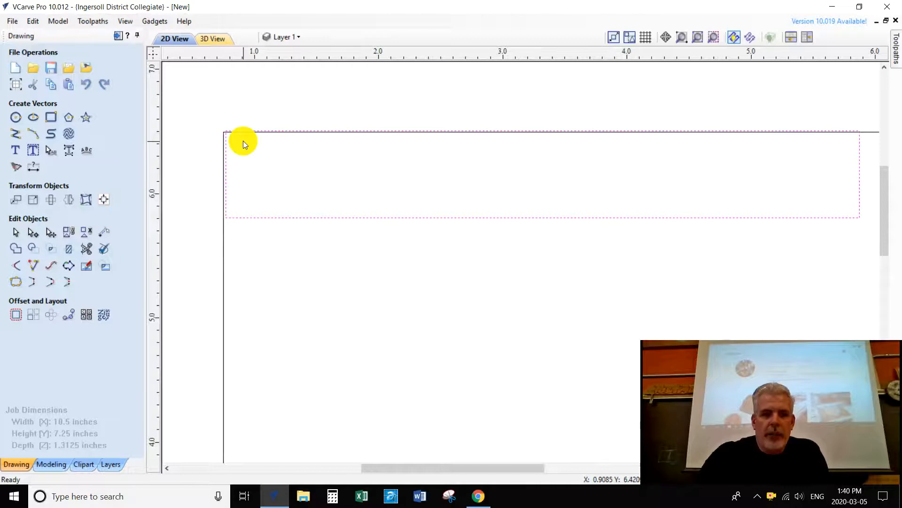
{"action": "scroll", "coordinate": [244, 140], "scroll_direction": "up", "scroll_amount": 5}
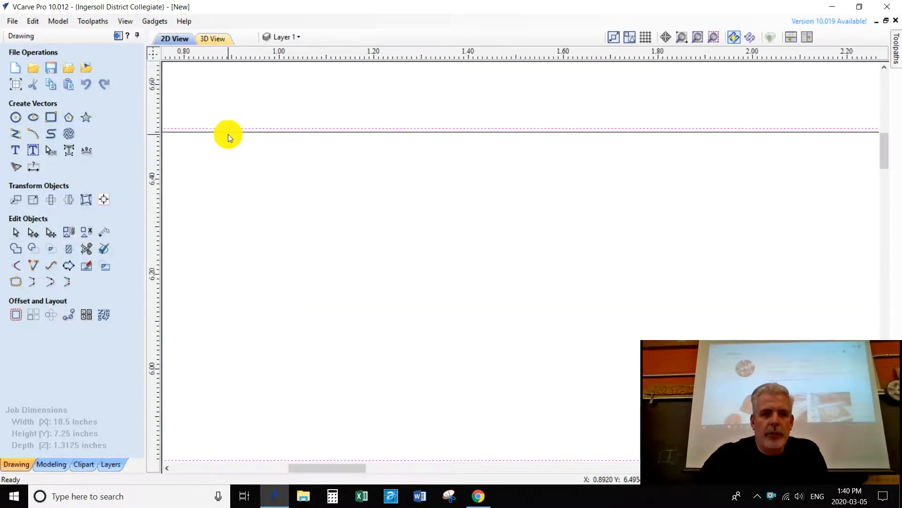
{"action": "scroll", "coordinate": [289, 156], "scroll_direction": "down", "scroll_amount": 3}
{"action": "scroll", "coordinate": [291, 210], "scroll_direction": "down", "scroll_amount": 5}
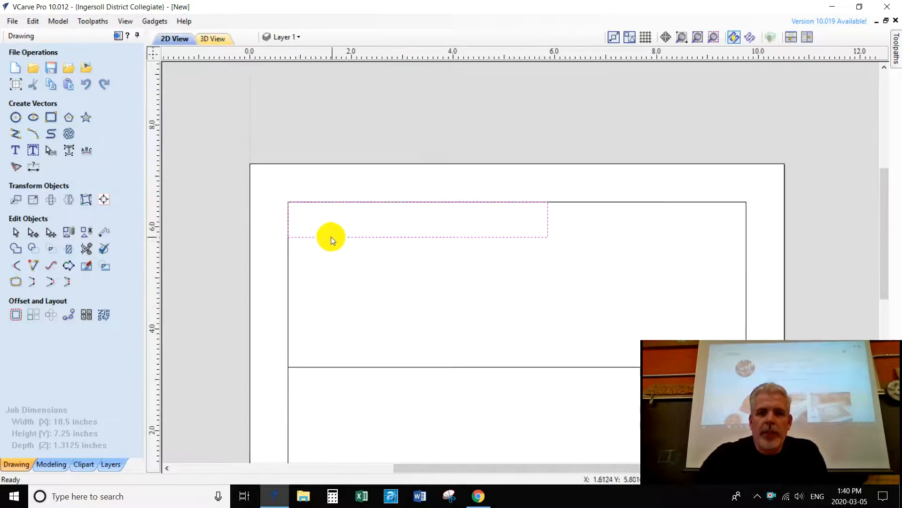
{"action": "left_click", "coordinate": [478, 253]}
{"action": "left_click", "coordinate": [481, 238]}
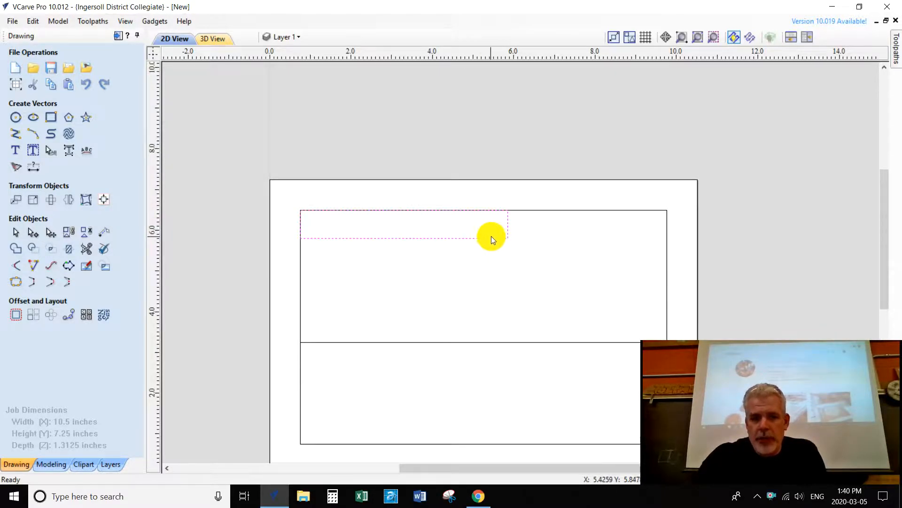
Resize the upper rectangle to 5.75 inches wide and 0.5 inches high, with the X and Y proportions unlinked
{"action": "left_click", "coordinate": [33, 201]}
{"action": "left_click", "coordinate": [57, 202]}
{"action": "left_click", "coordinate": [61, 233]}
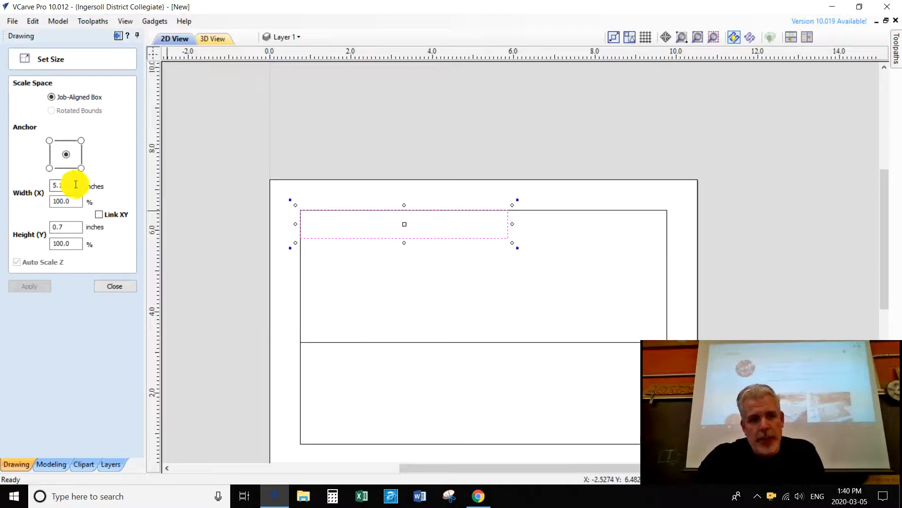
{"action": "left_click", "coordinate": [99, 215]}
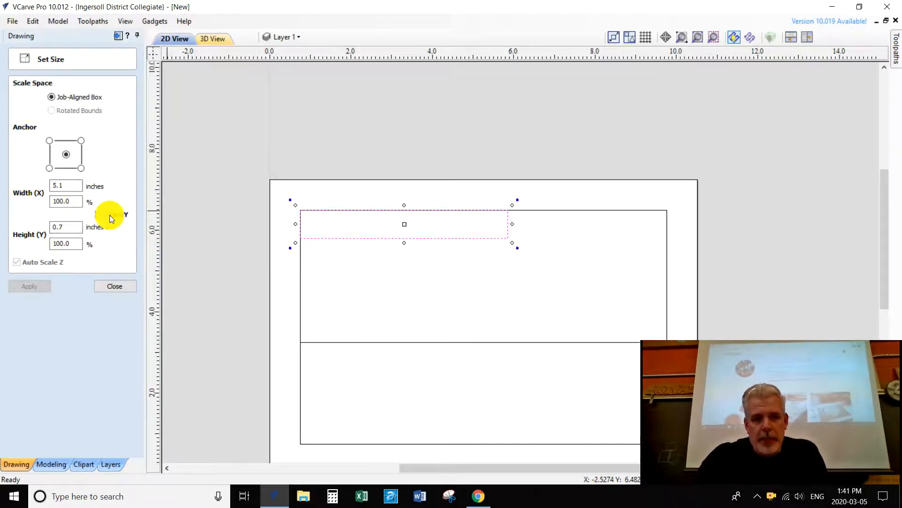
{"action": "double_click", "coordinate": [59, 185]}
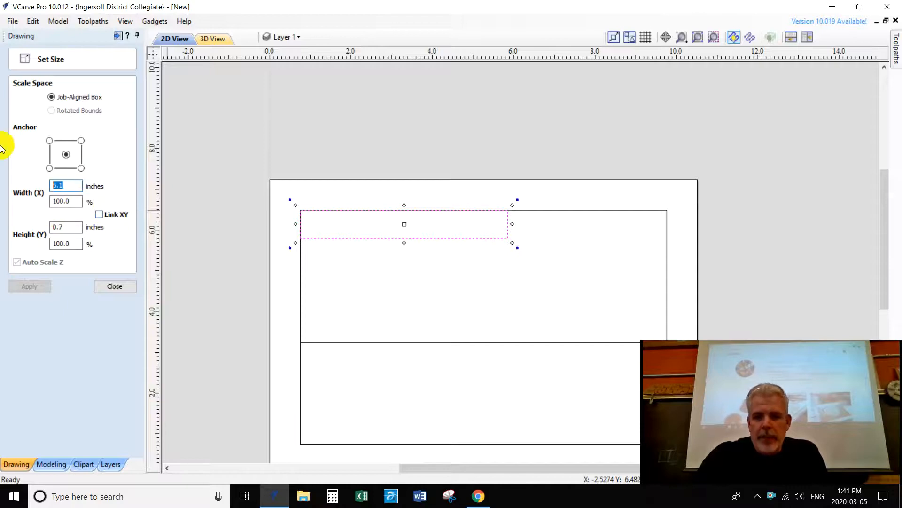
{"action": "type", "text": "5.75"}
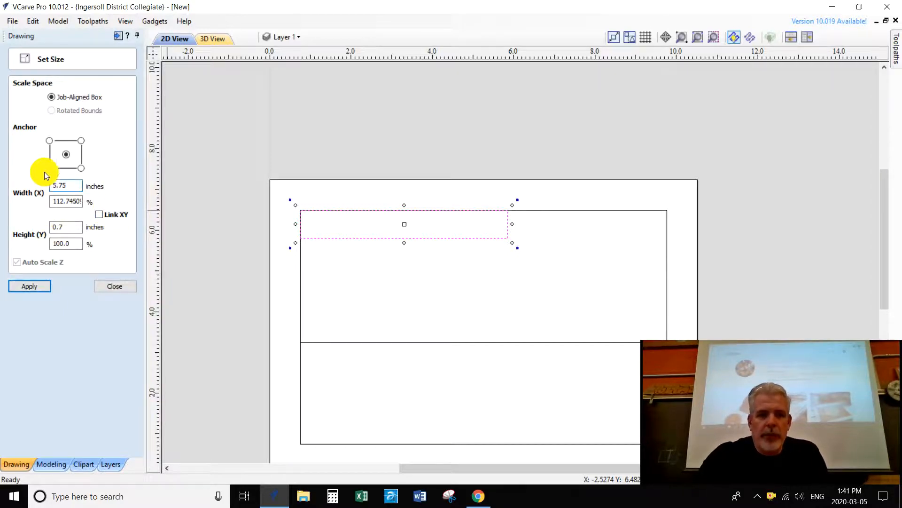
{"action": "double_click", "coordinate": [58, 227]}
{"action": "type", "text": ".5"}
{"action": "left_click", "coordinate": [32, 289]}
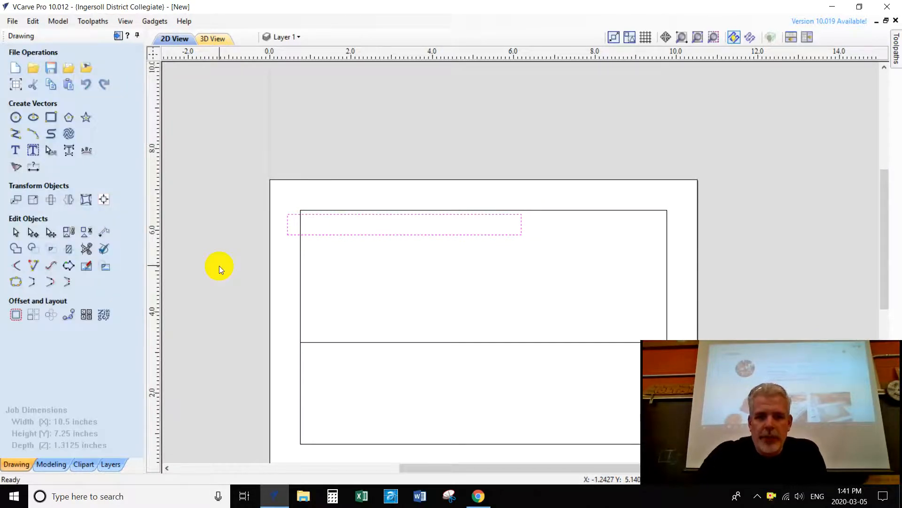
Nudge the resized rectangle until its left and top edges line up with the inset's upper-left corner
{"action": "key", "text": "Right"}
{"action": "key", "text": "Right"}
{"action": "key", "text": "Right"}
{"action": "key", "text": "Right"}
{"action": "key", "text": "Right"}
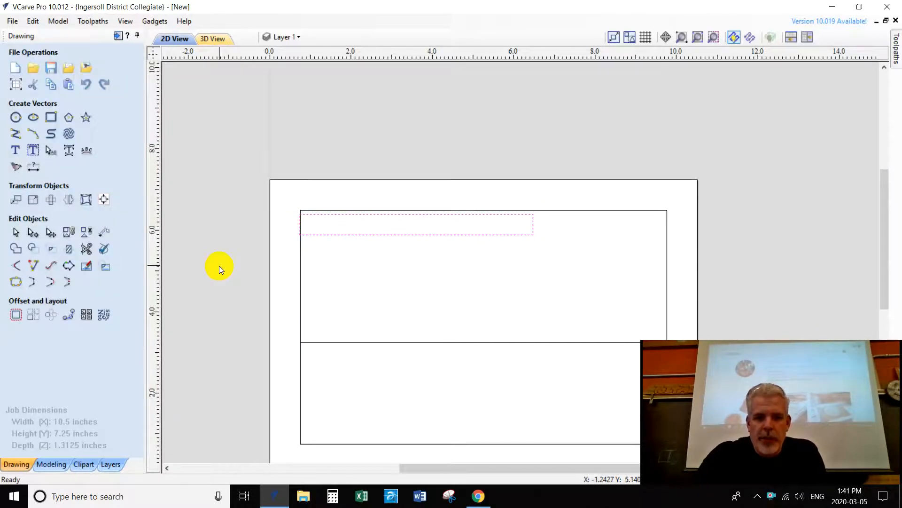
{"action": "key", "text": "Right"}
{"action": "scroll", "coordinate": [226, 268], "scroll_direction": "up", "scroll_amount": 1}
{"action": "scroll", "coordinate": [359, 185], "scroll_direction": "up", "scroll_amount": 1}
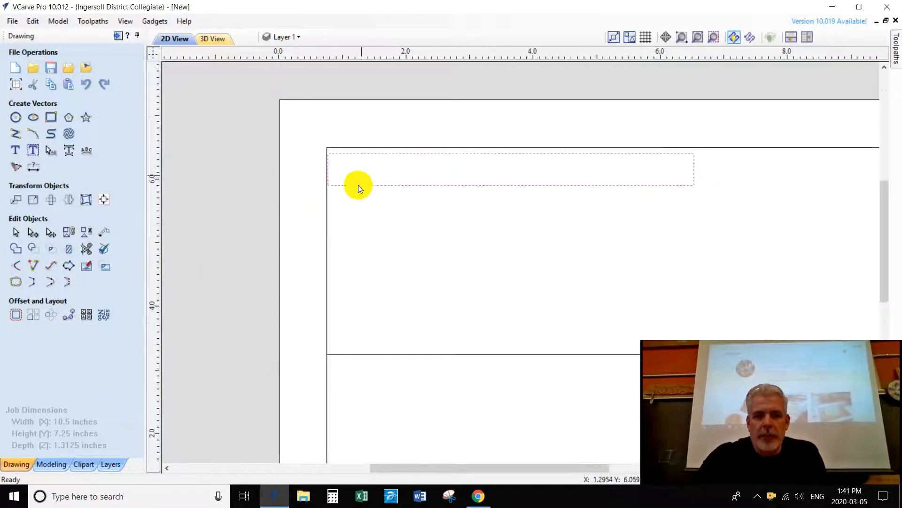
{"action": "scroll", "coordinate": [375, 127], "scroll_direction": "up", "scroll_amount": 2}
{"action": "key", "text": "Up"}
{"action": "key", "text": "Up"}
{"action": "key", "text": "Up"}
{"action": "key", "text": "Up"}
{"action": "key", "text": "Up"}
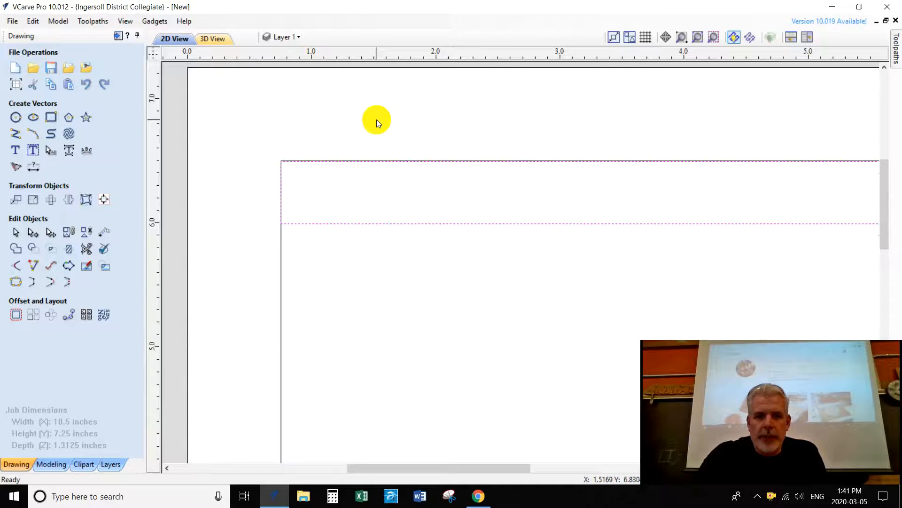
{"action": "scroll", "coordinate": [297, 164], "scroll_direction": "up", "scroll_amount": 2}
{"action": "scroll", "coordinate": [298, 163], "scroll_direction": "up", "scroll_amount": 3}
{"action": "key", "text": "Up"}
{"action": "key", "text": "Up"}
{"action": "key", "text": "Left"}
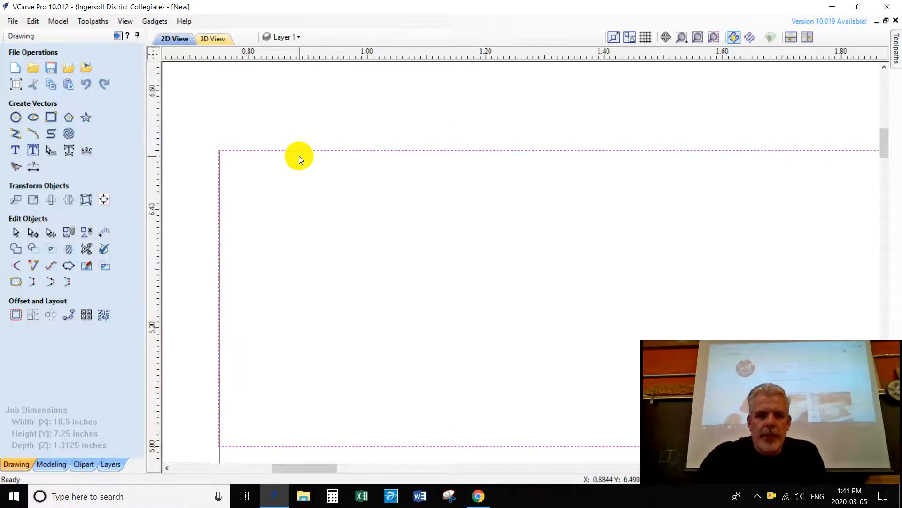
Move the 0.5 inch high rectangle straight down to about 2 inches below the inset's top edge, then deselect it
{"action": "scroll", "coordinate": [407, 169], "scroll_direction": "down", "scroll_amount": 7}
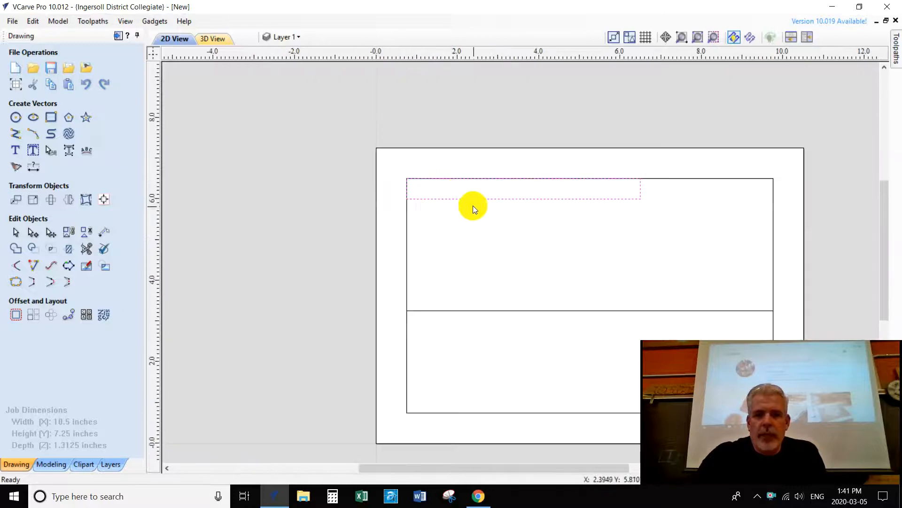
{"action": "key", "text": "Down"}
{"action": "key", "text": "Down"}
{"action": "key", "text": "Down"}
{"action": "key", "text": "Down"}
{"action": "key", "text": "Down"}
{"action": "key", "text": "Down"}
{"action": "key", "text": "Down"}
{"action": "key", "text": "Down"}
{"action": "key", "text": "Down"}
{"action": "key", "text": "Down"}
{"action": "key", "text": "Down"}
{"action": "key", "text": "Down"}
{"action": "key", "text": "Down"}
{"action": "key", "text": "Down"}
{"action": "key", "text": "Down"}
{"action": "key", "text": "Up"}
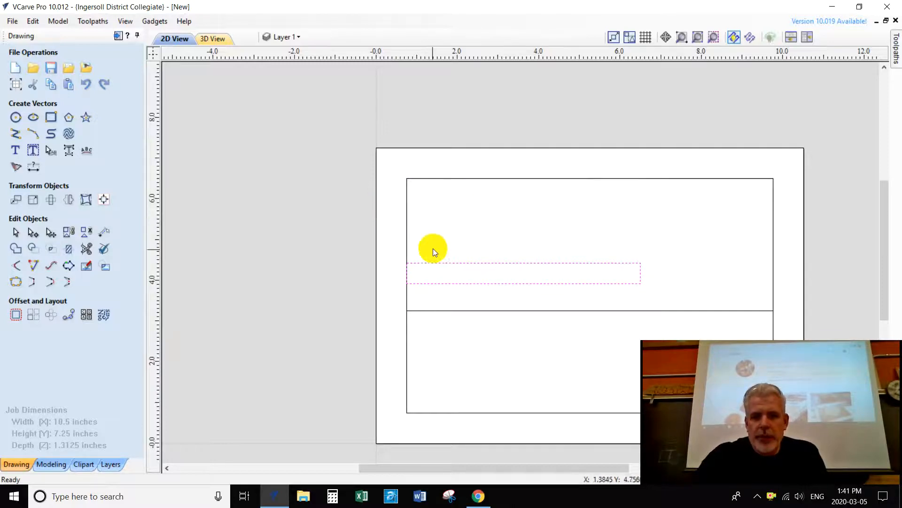
{"action": "left_click", "coordinate": [442, 341]}
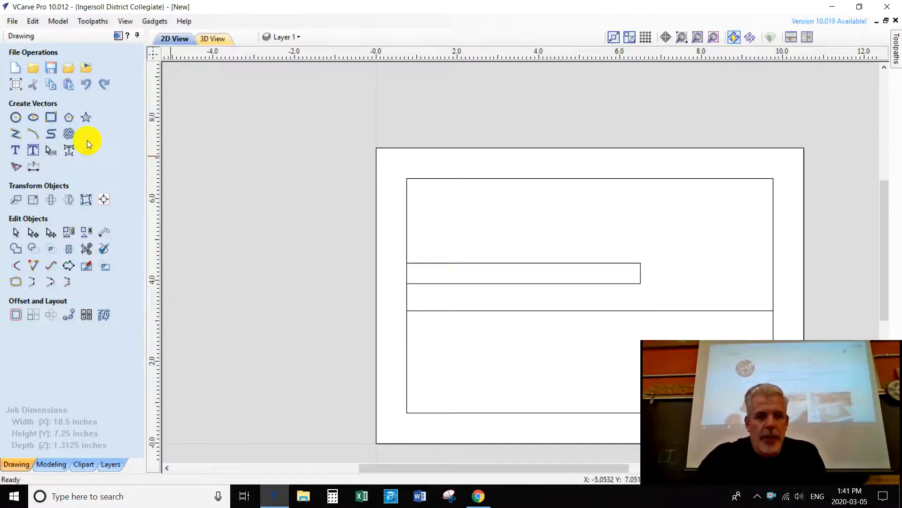
Draw a rectangle from the inset's upper-left corner, about 5.7 inches wide and 1.6 inches high
{"action": "left_click", "coordinate": [54, 120]}
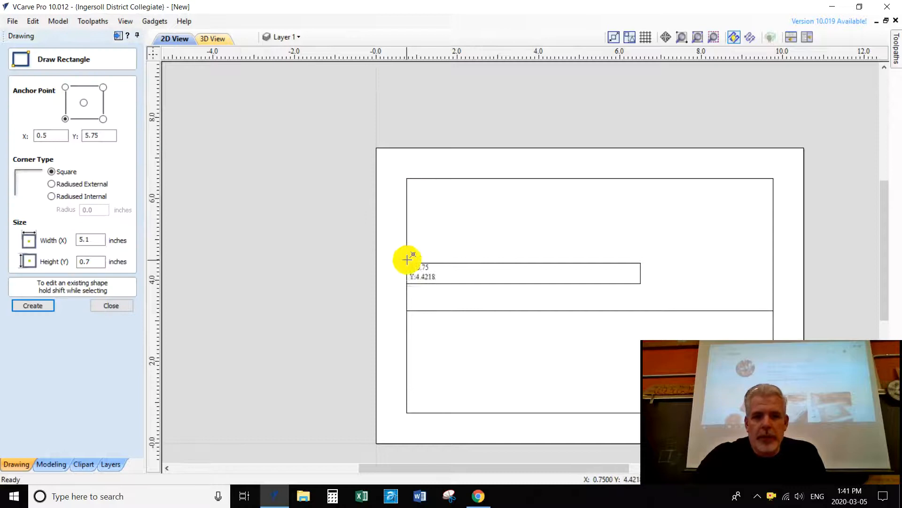
{"action": "left_click_drag", "start_coordinate": [407, 178], "coordinate": [639, 243]}
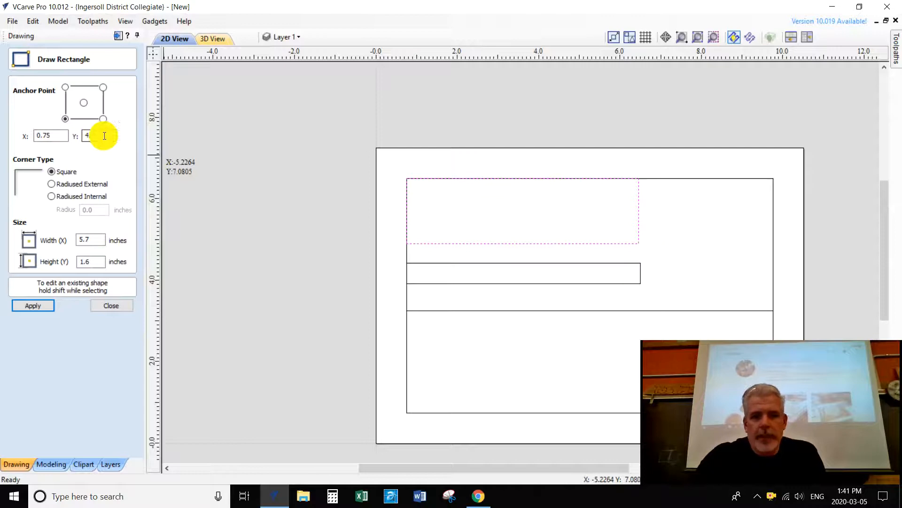
{"action": "left_click", "coordinate": [52, 306]}
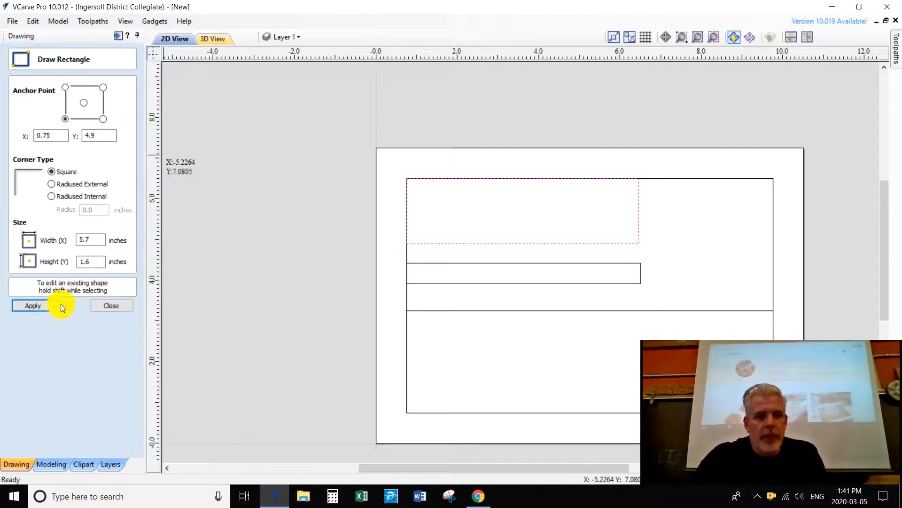
Set the new upper rectangle's width to 5.75 inches and its height to 2 inches
{"action": "double_click", "coordinate": [96, 239]}
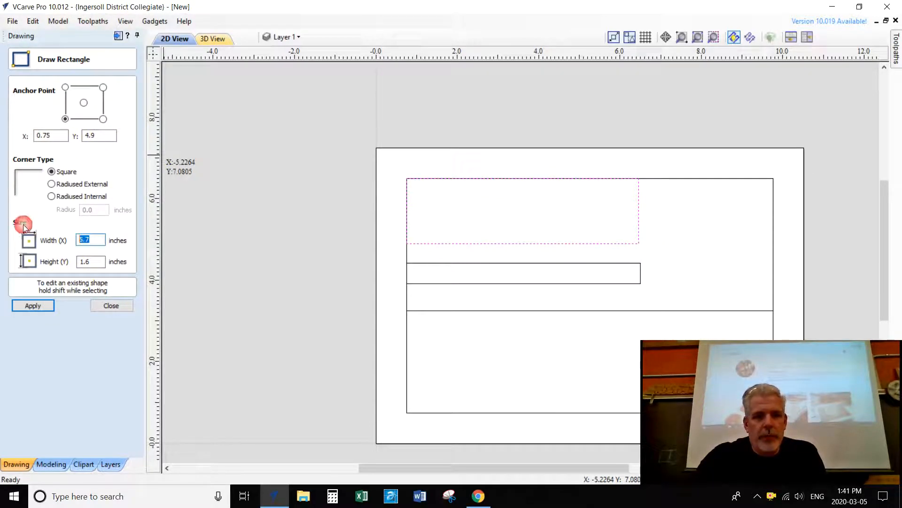
{"action": "type", "text": "5.75"}
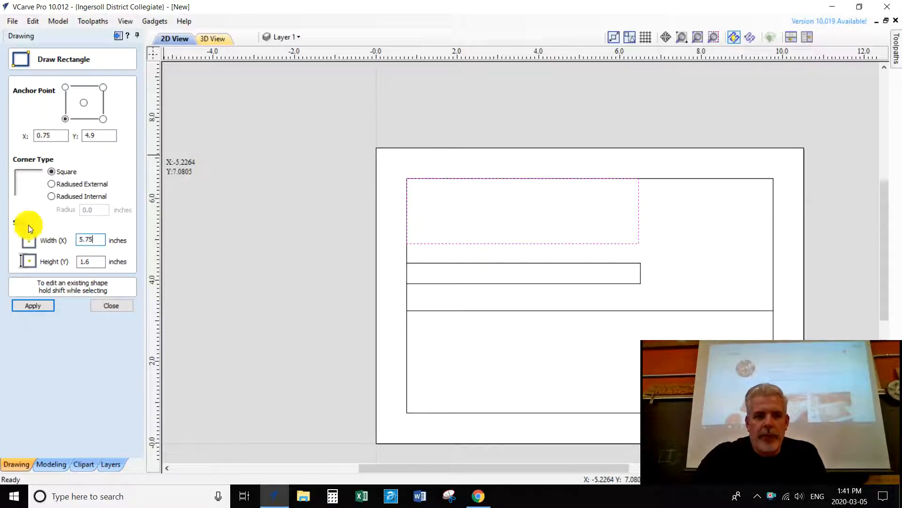
{"action": "double_click", "coordinate": [89, 259]}
{"action": "type", "text": "2"}
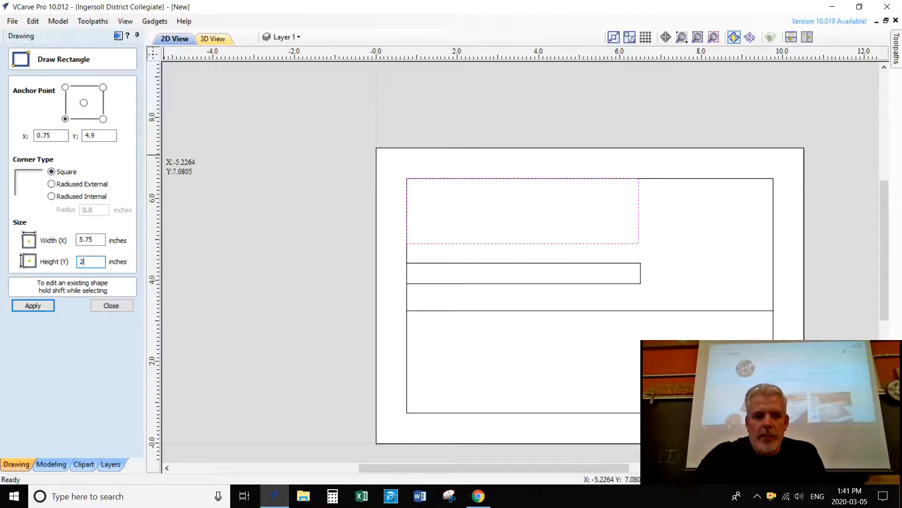
{"action": "left_click", "coordinate": [32, 307]}
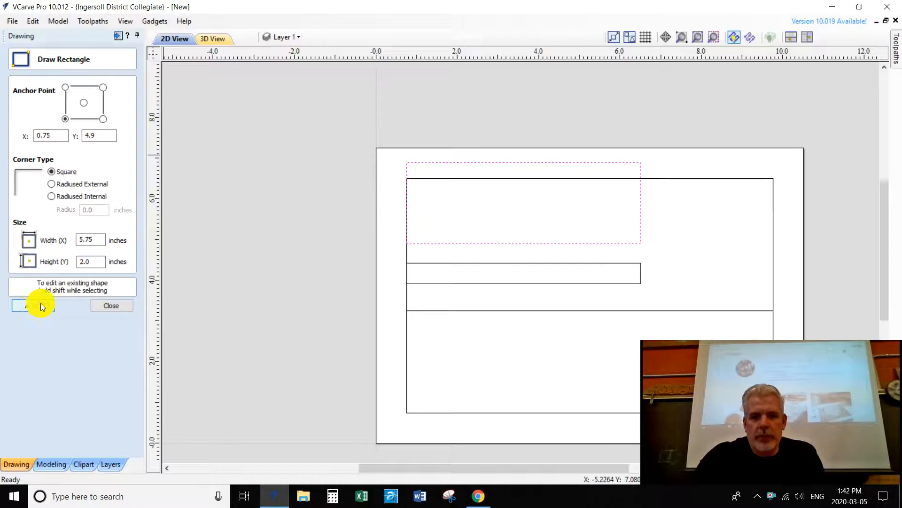
{"action": "left_click", "coordinate": [41, 305]}
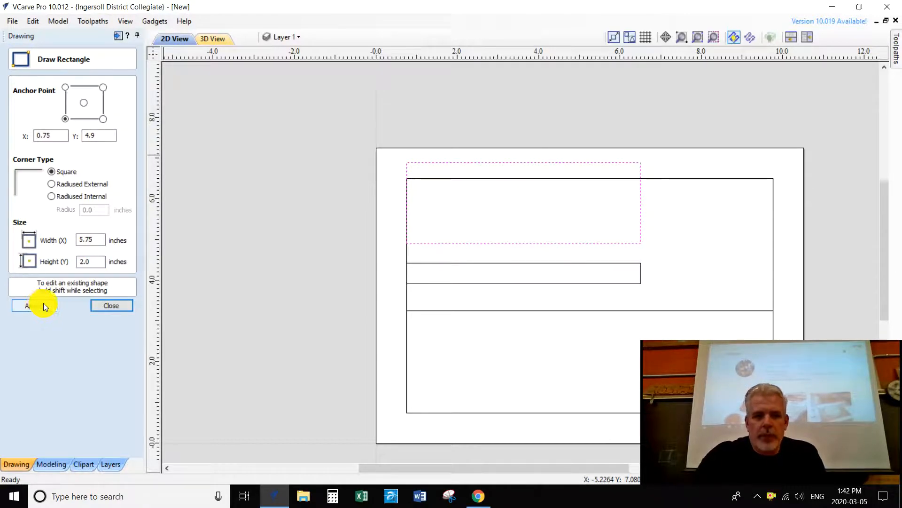
Set the height of the new upper rectangle to 1.5 inches and finish editing it
{"action": "left_click_drag", "start_coordinate": [103, 260], "coordinate": [56, 252]}
{"action": "type", "text": "1.5"}
{"action": "key", "text": "Return"}
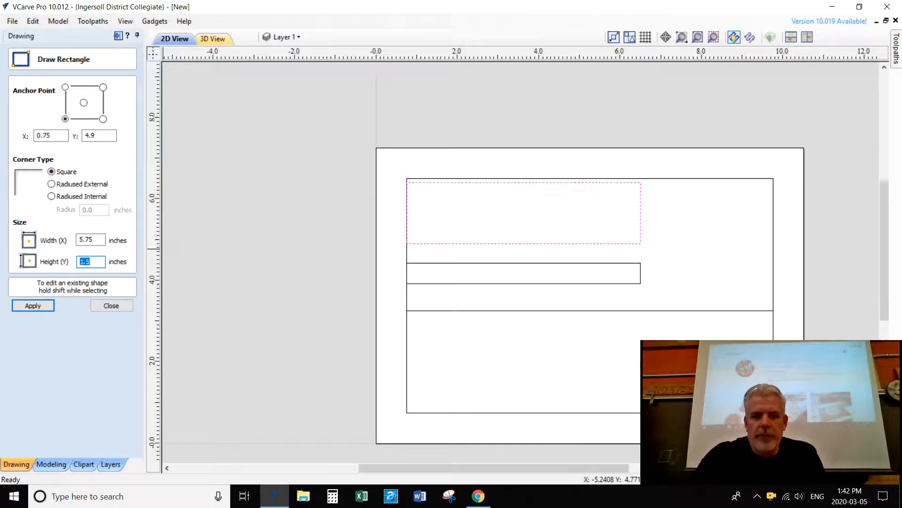
{"action": "left_click", "coordinate": [33, 306]}
{"action": "left_click", "coordinate": [112, 306]}
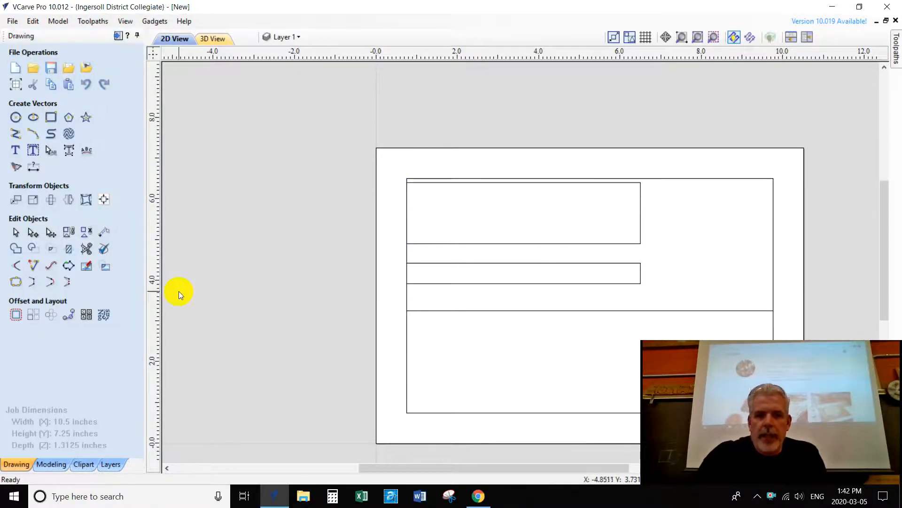
Nudge the 5.75 by 1.5 inch rectangle straight up until its top edge meets the inset's top edge, then deselect it
{"action": "left_click", "coordinate": [428, 241]}
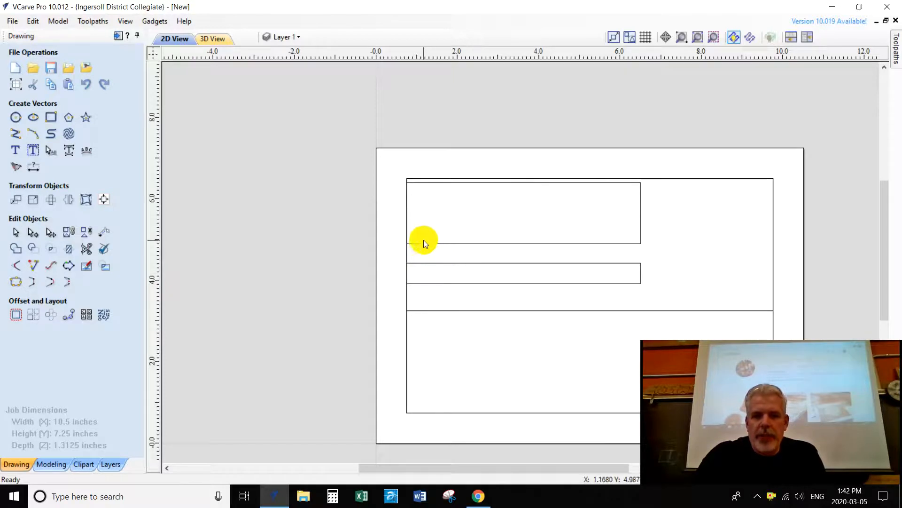
{"action": "left_click", "coordinate": [423, 243]}
{"action": "key", "text": "Up"}
{"action": "key", "text": "Up"}
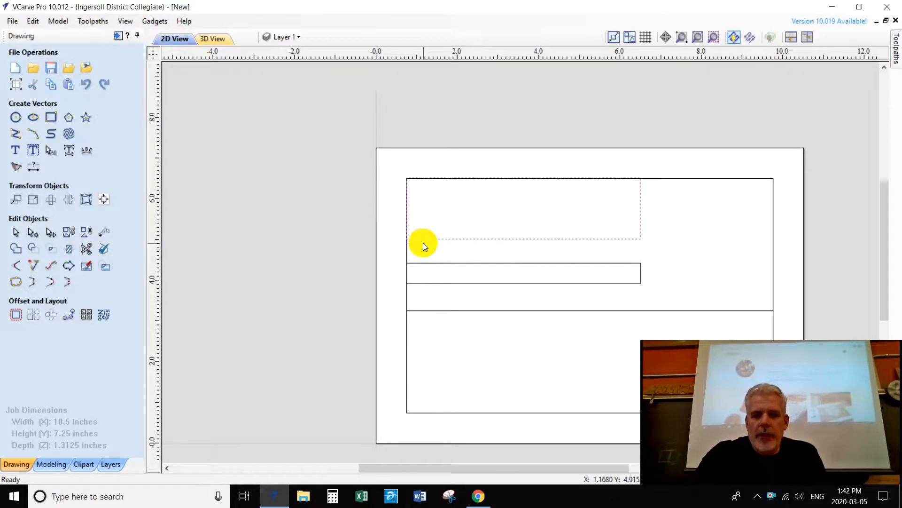
{"action": "scroll", "coordinate": [423, 243], "scroll_direction": "up", "scroll_amount": 2}
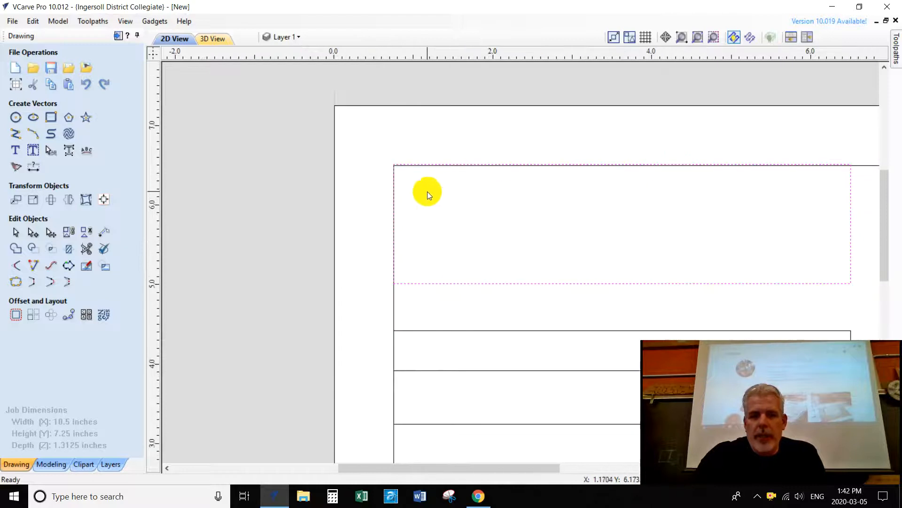
{"action": "scroll", "coordinate": [454, 176], "scroll_direction": "up", "scroll_amount": 2}
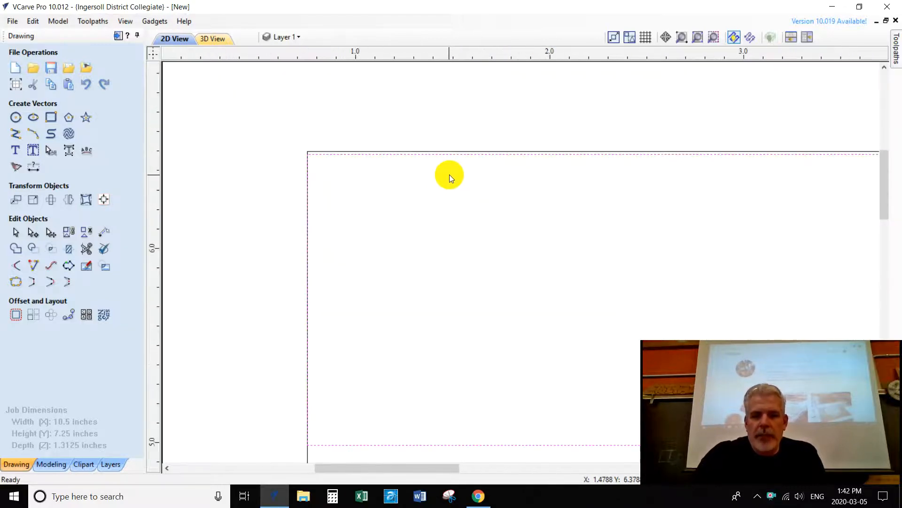
{"action": "scroll", "coordinate": [449, 174], "scroll_direction": "down", "scroll_amount": 3}
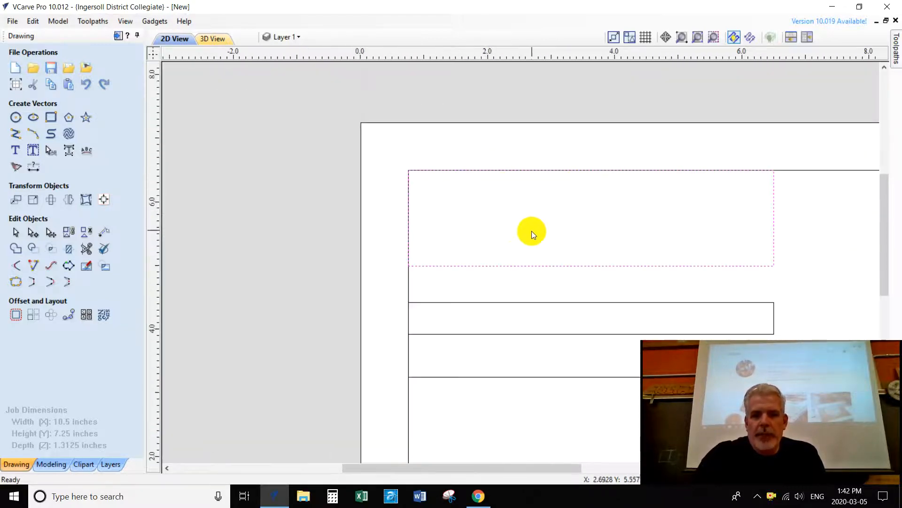
{"action": "left_click", "coordinate": [507, 339]}
{"action": "scroll", "coordinate": [507, 340], "scroll_direction": "down", "scroll_amount": 1}
{"action": "middle_click_drag", "start_coordinate": [507, 340], "coordinate": [356, 264]}
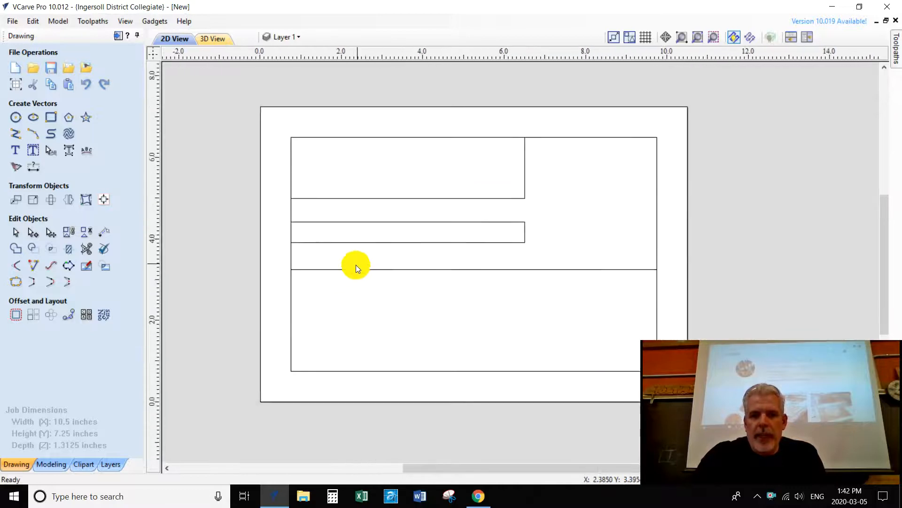
Measure the gaps below and above the 0.5 inch high rectangle
{"action": "scroll", "coordinate": [369, 258], "scroll_direction": "up", "scroll_amount": 2}
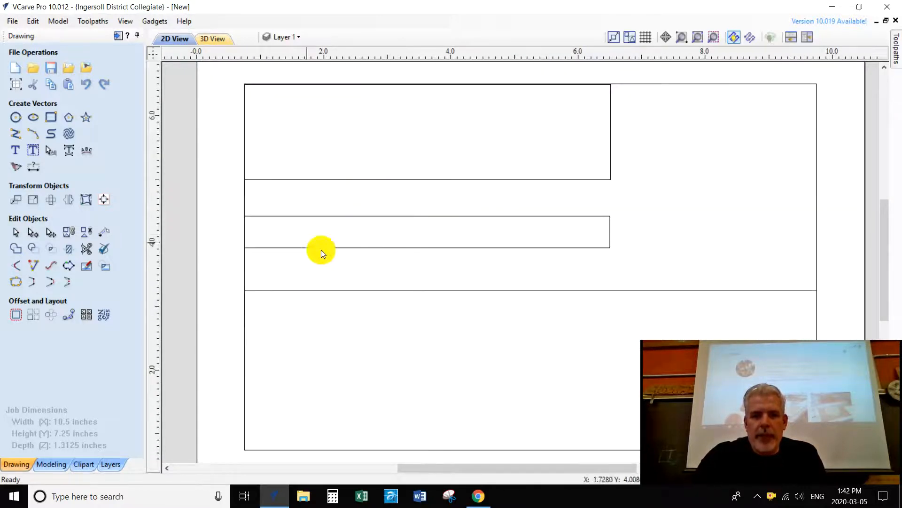
{"action": "left_click", "coordinate": [103, 233]}
{"action": "left_click_drag", "start_coordinate": [420, 248], "coordinate": [421, 288]}
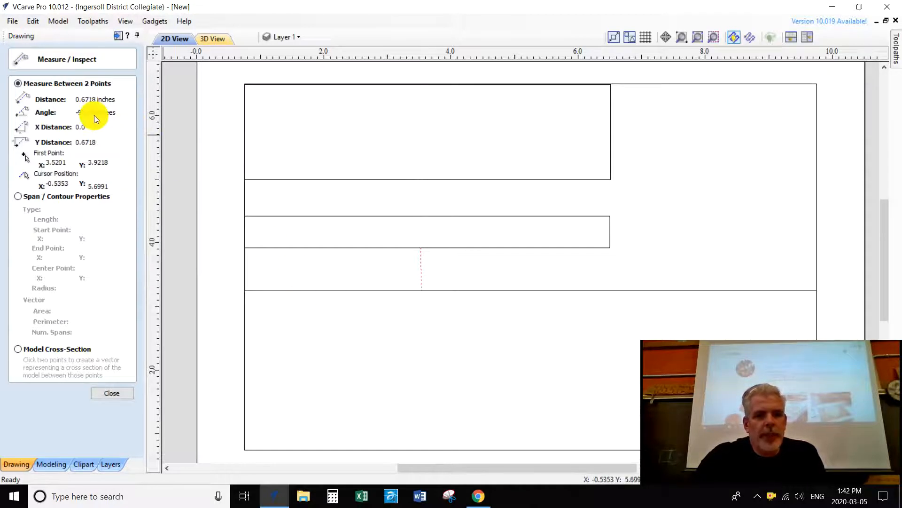
{"action": "left_click", "coordinate": [421, 216]}
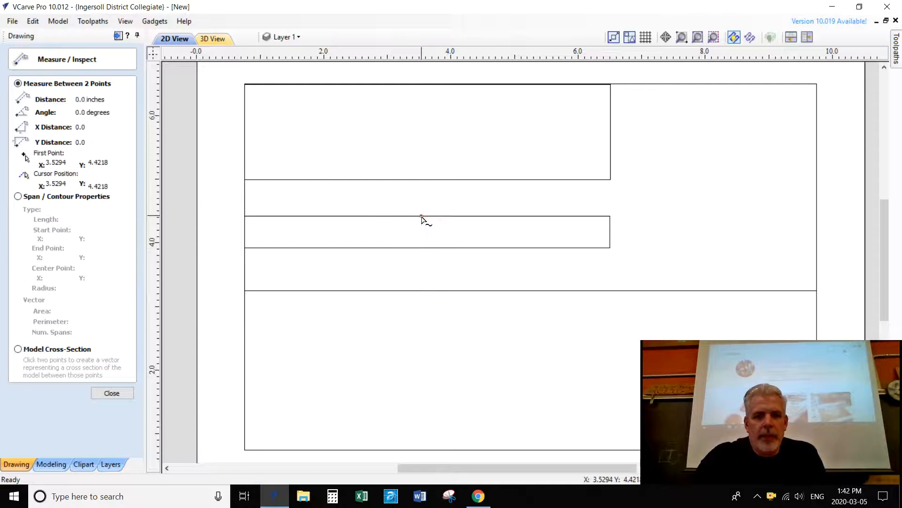
{"action": "left_click", "coordinate": [426, 180]}
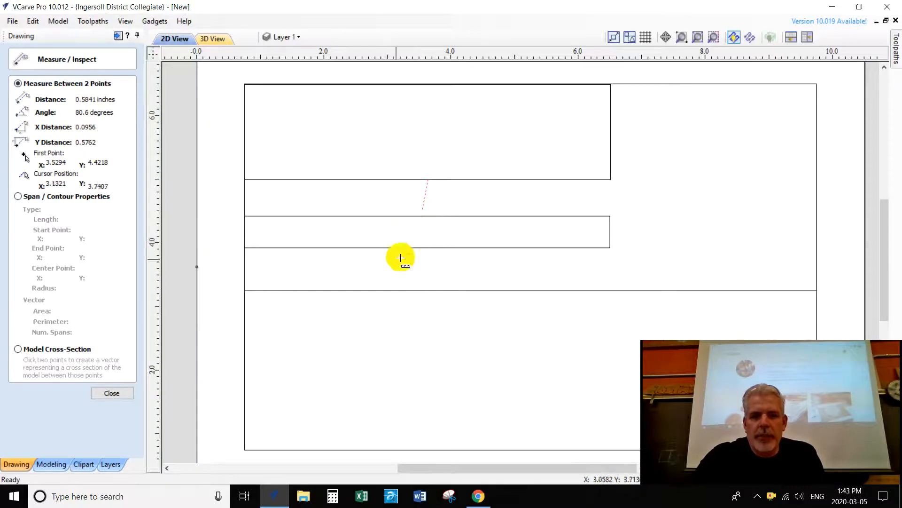
{"action": "left_click", "coordinate": [121, 393]}
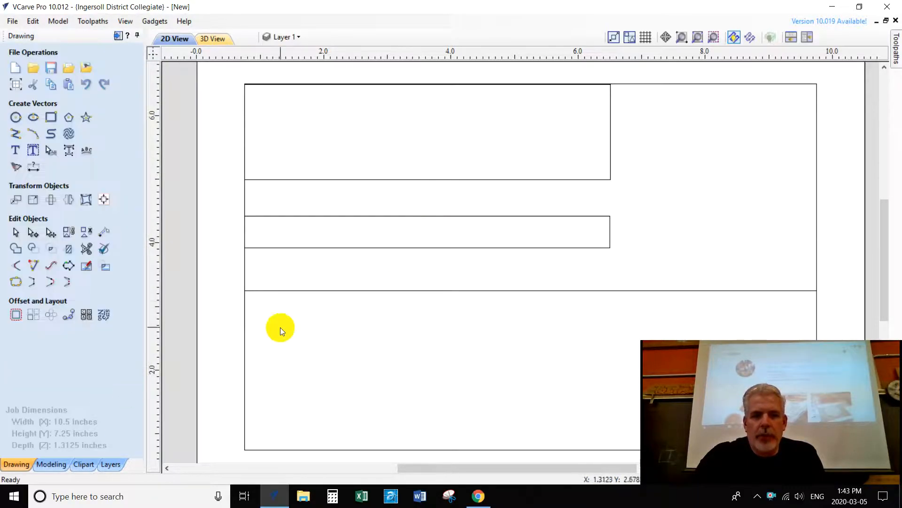
Nudge the 0.5 inch high rectangle slightly down to even out the gaps above and below it, and deselect it
{"action": "left_click", "coordinate": [334, 248]}
{"action": "key", "text": "Down"}
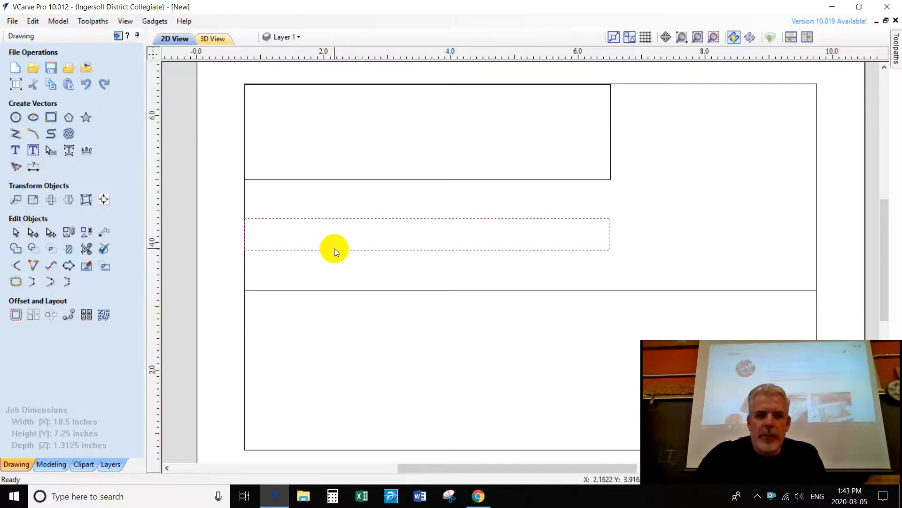
{"action": "key", "text": "Down"}
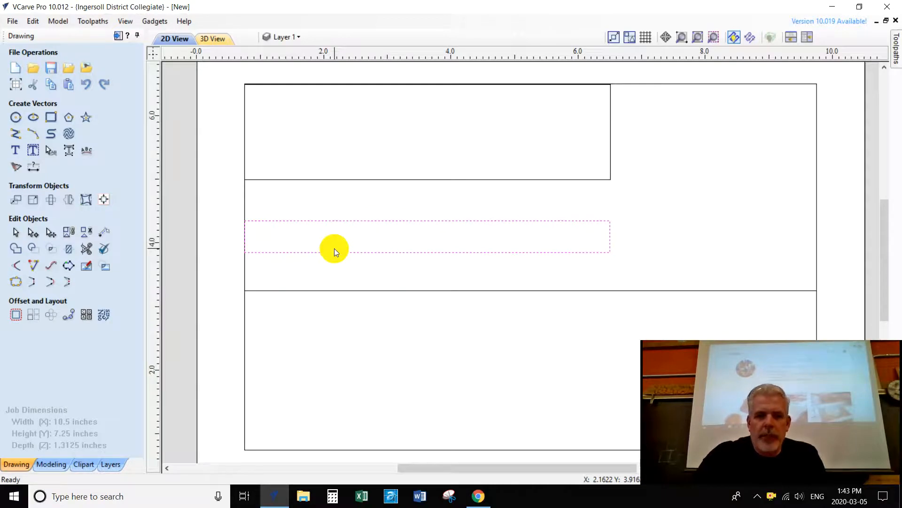
{"action": "key", "text": "Up"}
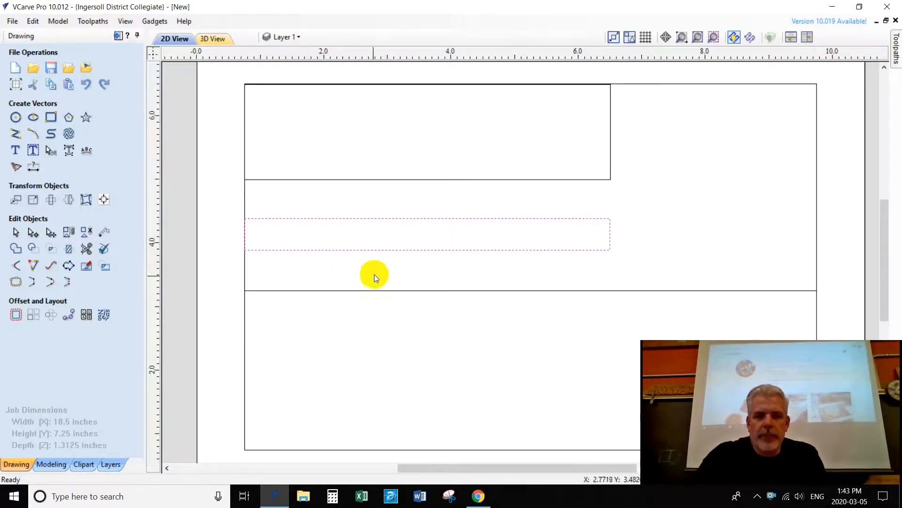
{"action": "scroll", "coordinate": [390, 320], "scroll_direction": "down", "scroll_amount": 1}
{"action": "left_click", "coordinate": [419, 321]}
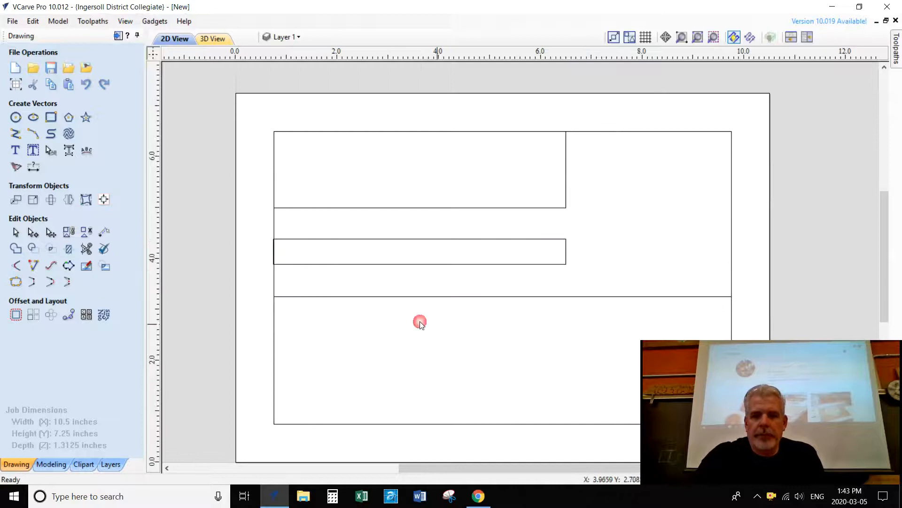
Draw a 2.6 by 2.6 inch square from the inset's upper-right corner and finish the rectangle
{"action": "scroll", "coordinate": [479, 309], "scroll_direction": "down", "scroll_amount": 1}
{"action": "middle_click_drag", "start_coordinate": [530, 340], "coordinate": [400, 321]}
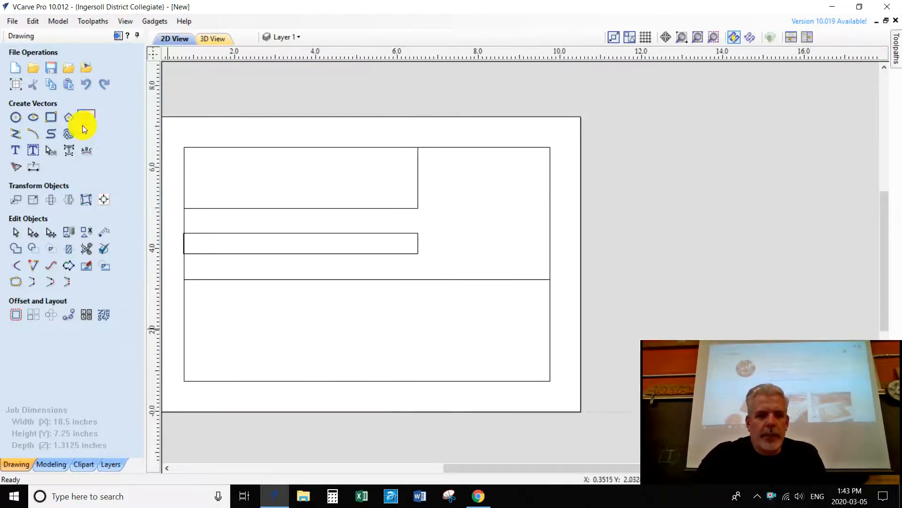
{"action": "left_click", "coordinate": [55, 119]}
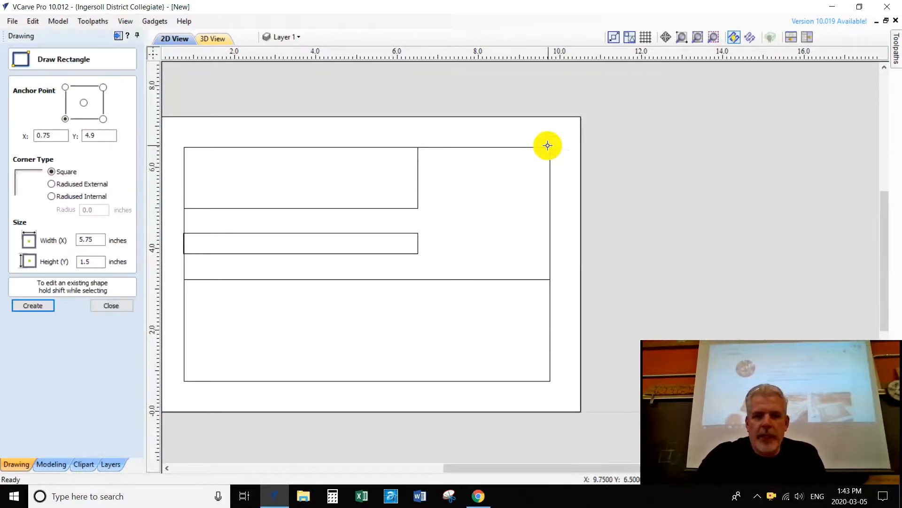
{"action": "left_click_drag", "start_coordinate": [550, 147], "coordinate": [444, 253]}
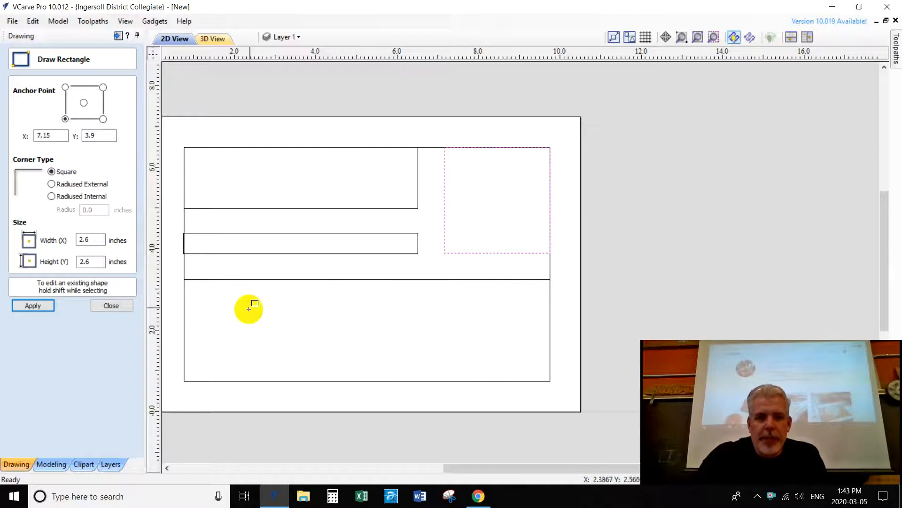
{"action": "left_click", "coordinate": [47, 306]}
{"action": "left_click", "coordinate": [111, 306]}
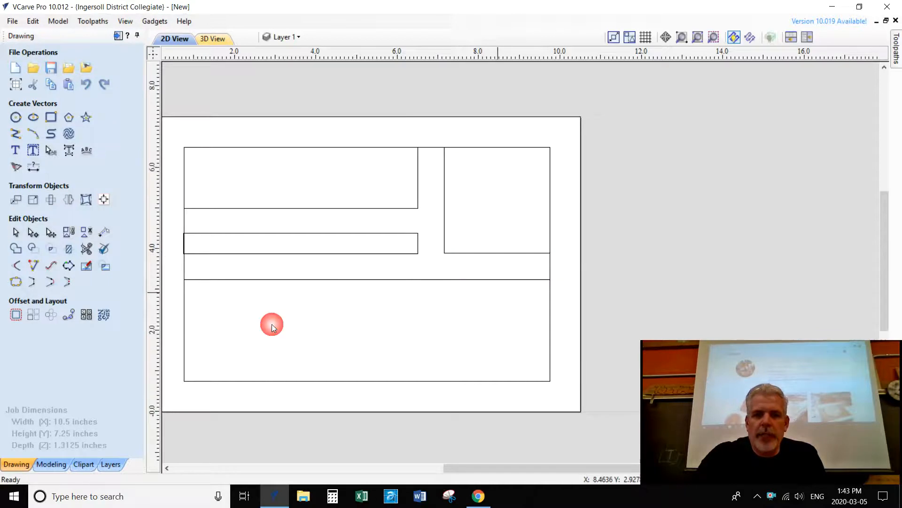
Delete the inset's outer outline around the pocket shapes and keep the toolpath operations open beside the drawing
{"action": "left_click", "coordinate": [550, 271]}
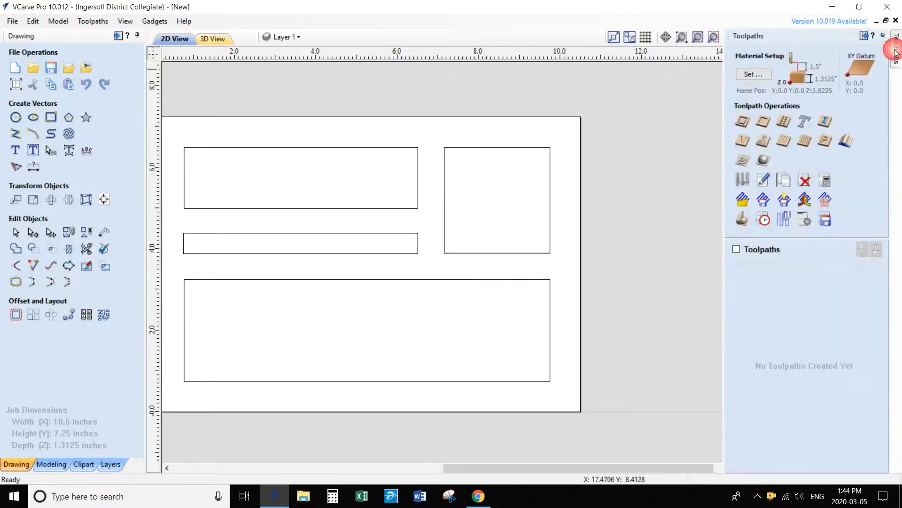
{"action": "left_click", "coordinate": [894, 35]}
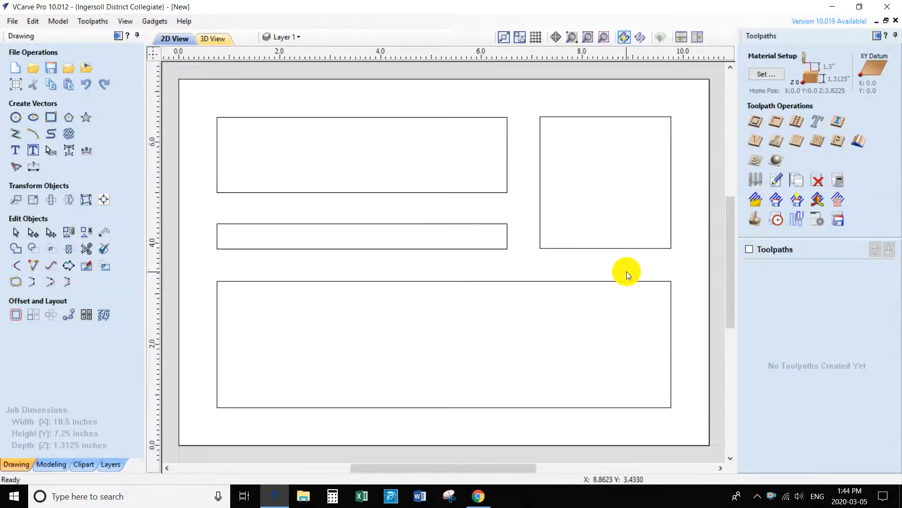
Start a pocket toolpath for the 5.75 by 1.5 inch rectangle and the square, with a cut depth of 1.0625 inches
{"action": "left_click", "coordinate": [587, 282]}
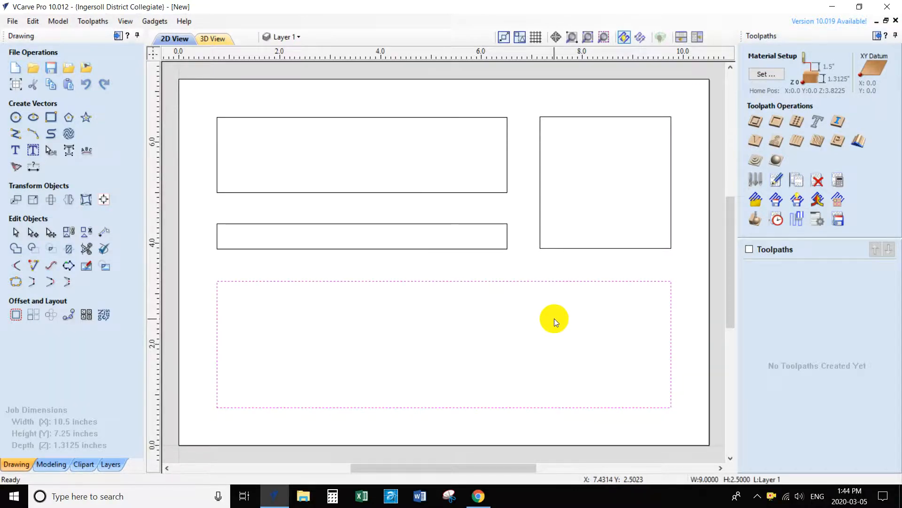
{"action": "left_click", "coordinate": [554, 318]}
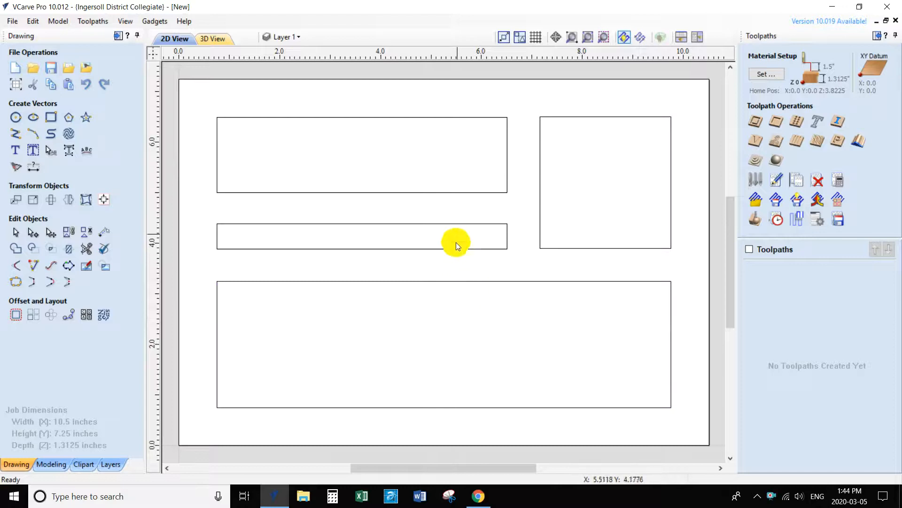
{"action": "left_click", "coordinate": [456, 192]}
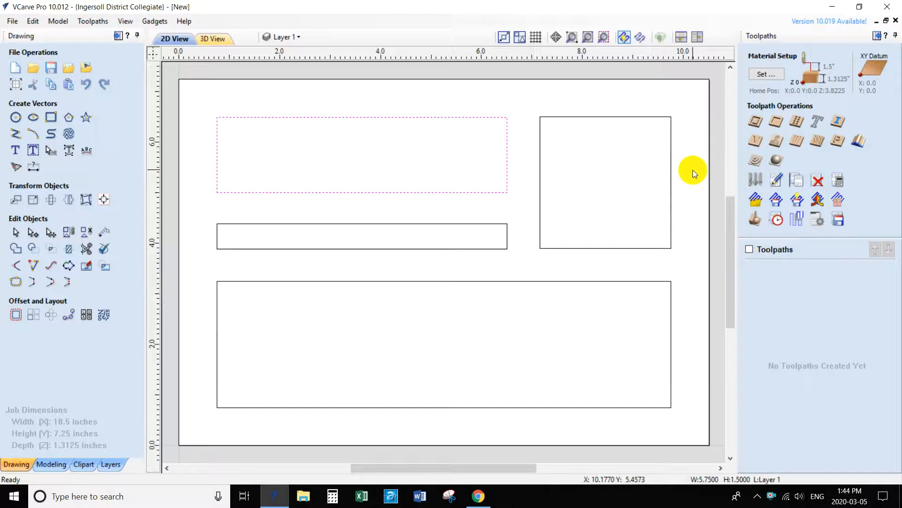
{"action": "left_click", "coordinate": [540, 159], "text": "shift"}
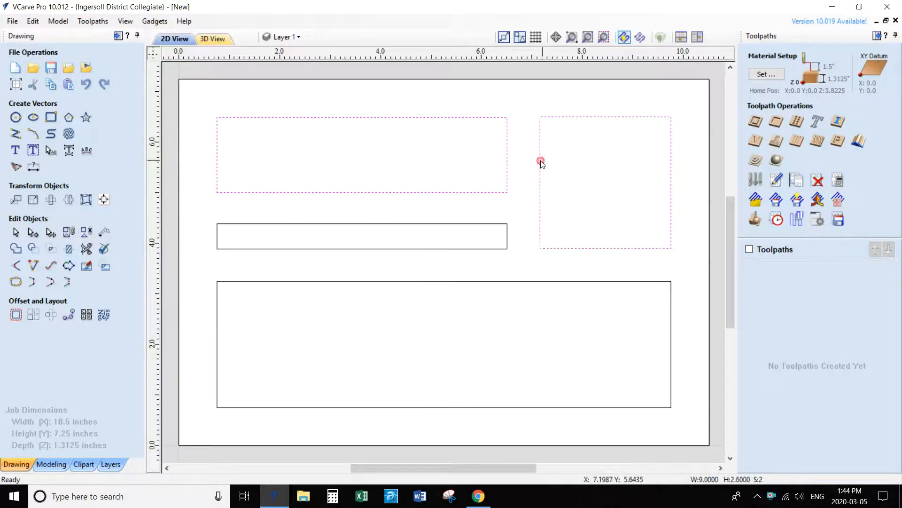
{"action": "left_click", "coordinate": [775, 126]}
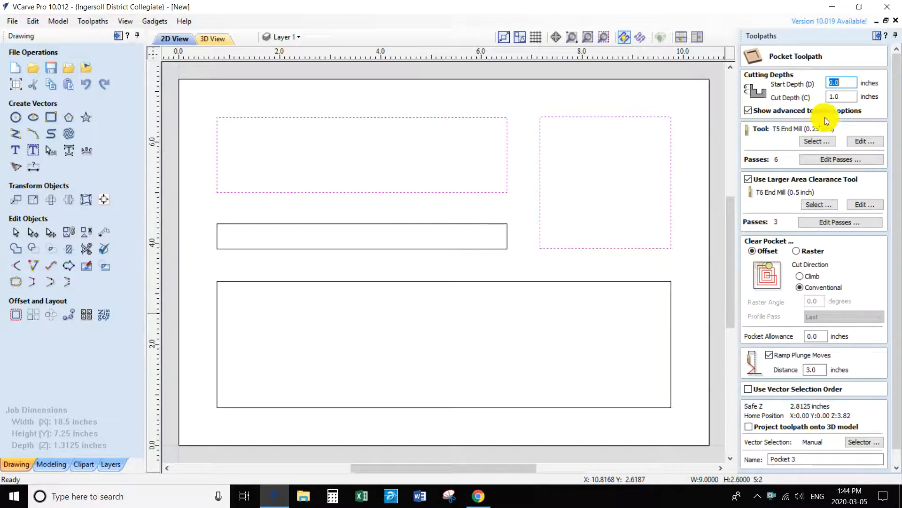
{"action": "left_click_drag", "start_coordinate": [843, 98], "coordinate": [803, 90]}
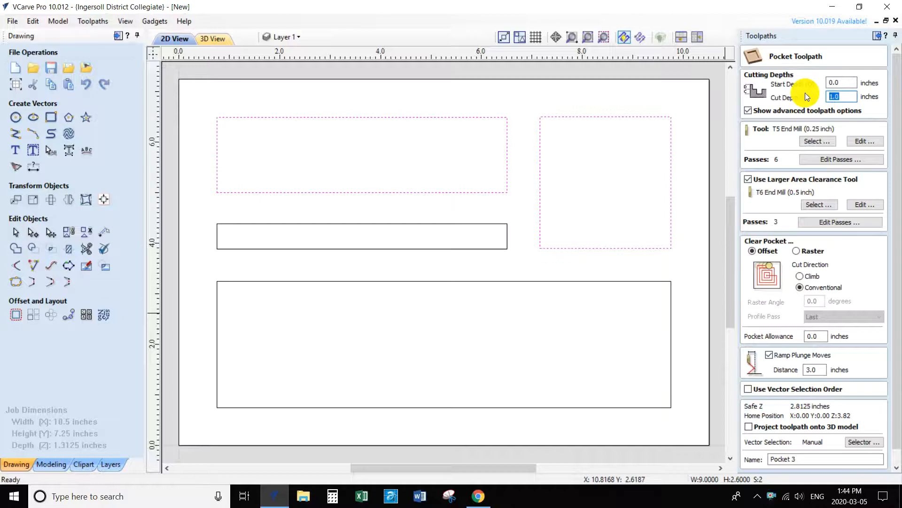
{"action": "type", "text": "1."}
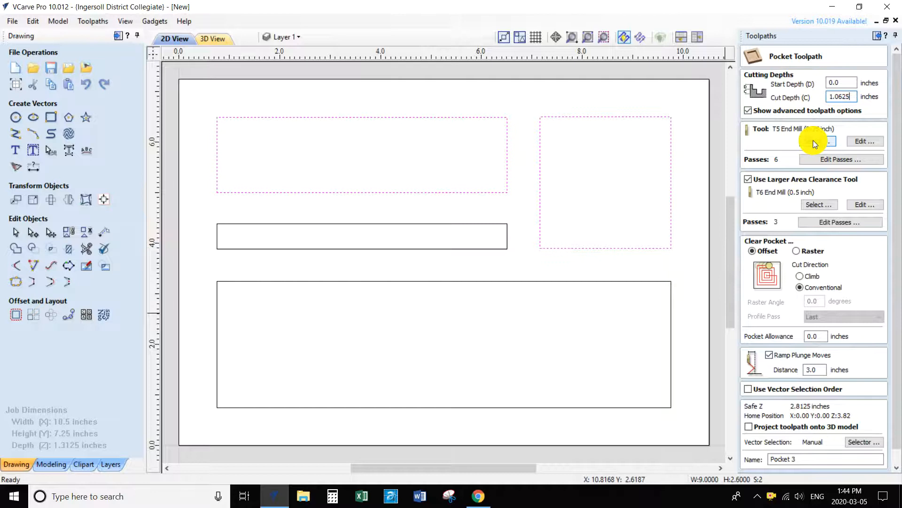
Keep the larger area clearance tool enabled and choose the T6 End Mill (0.5 inch) for it
{"action": "left_click", "coordinate": [749, 179]}
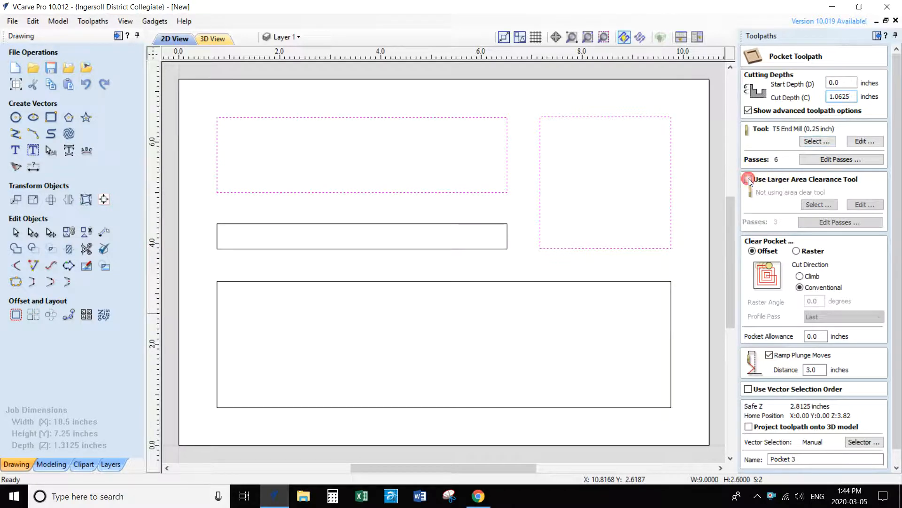
{"action": "left_click", "coordinate": [748, 179]}
{"action": "left_click", "coordinate": [825, 205]}
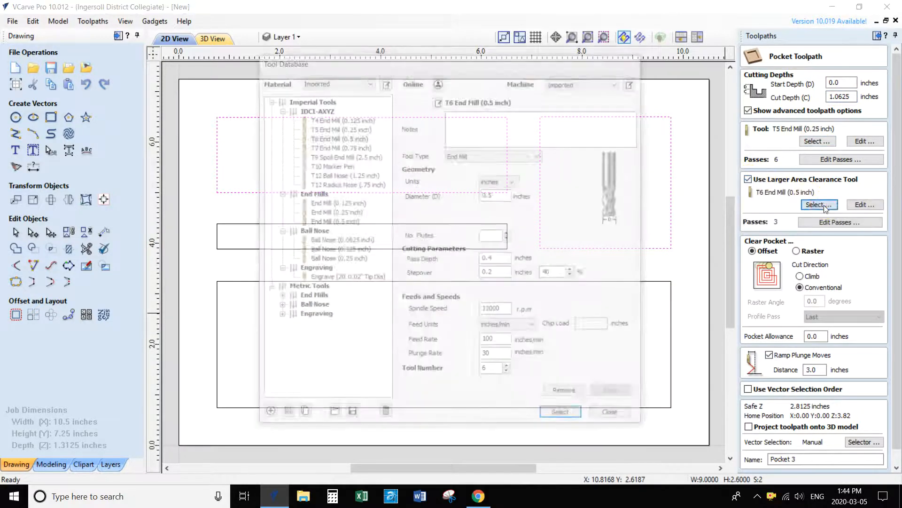
{"action": "left_click", "coordinate": [343, 137]}
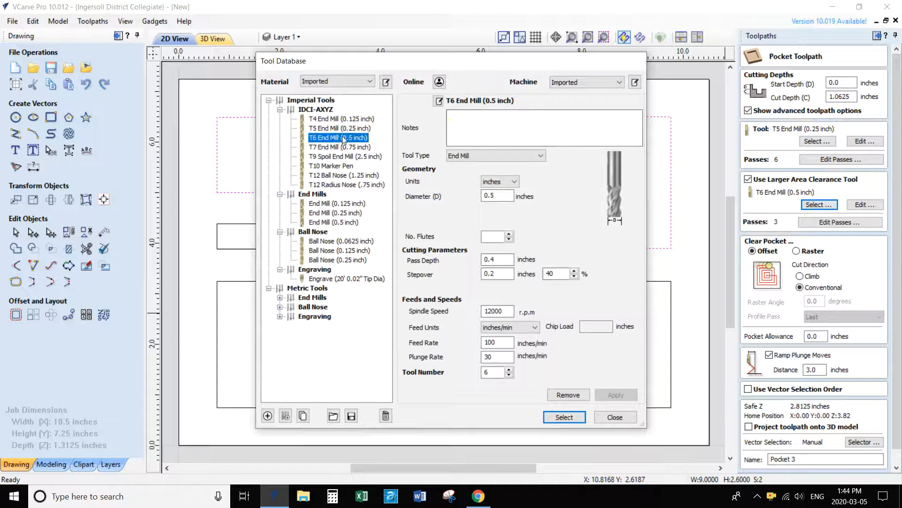
{"action": "left_click", "coordinate": [559, 418]}
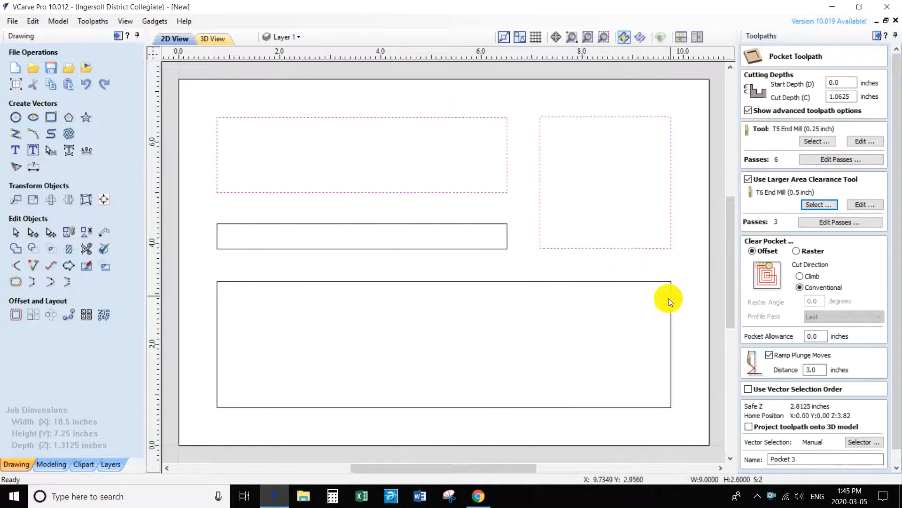
Inspect the T6 End Mill's diameter and pass depth in the tool database, keeping it as the clearance tool
{"action": "left_click", "coordinate": [809, 207]}
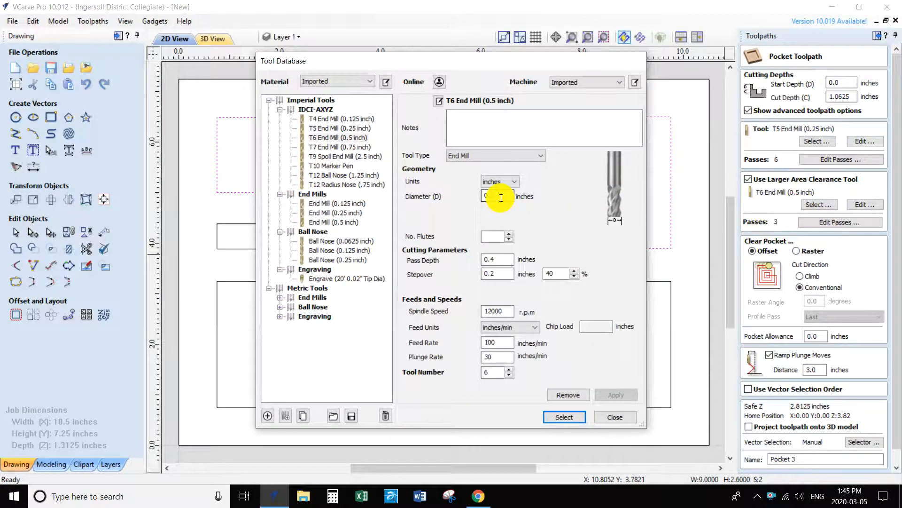
{"action": "left_click", "coordinate": [495, 261]}
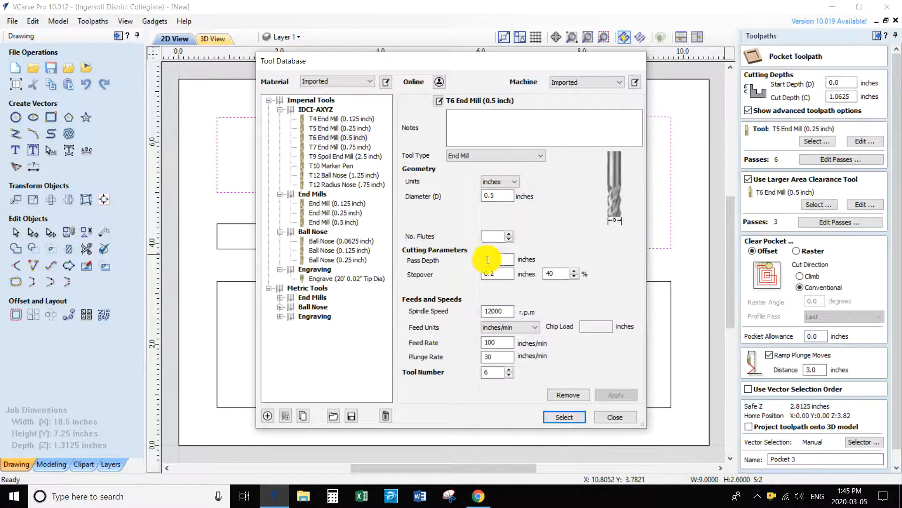
{"action": "left_click", "coordinate": [564, 417]}
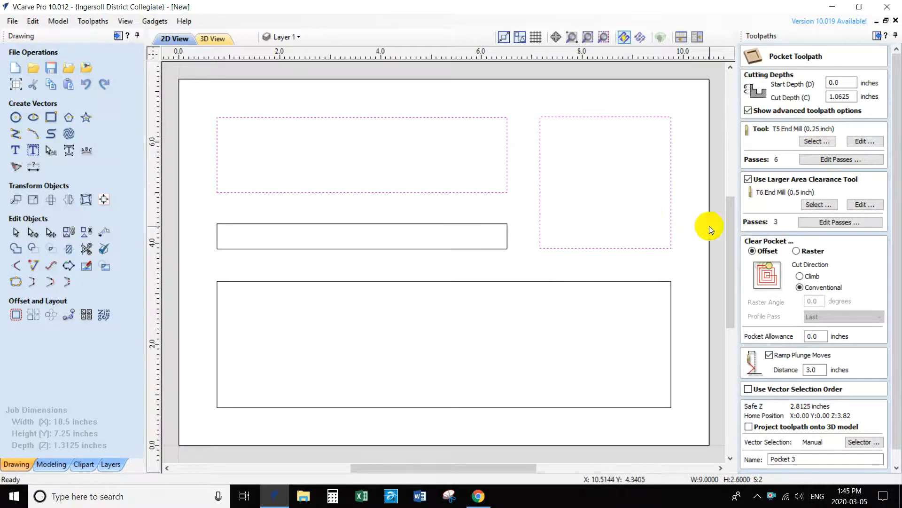
Keep offset clearing for the pocket, set the ramp plunge distance to 1.5 inches, and calculate the toolpath
{"action": "left_click", "coordinate": [797, 250]}
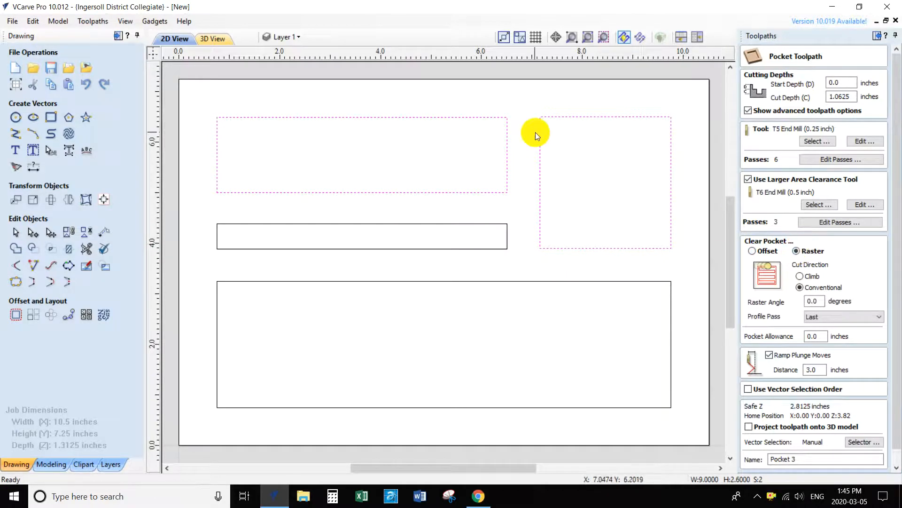
{"action": "left_click", "coordinate": [752, 250]}
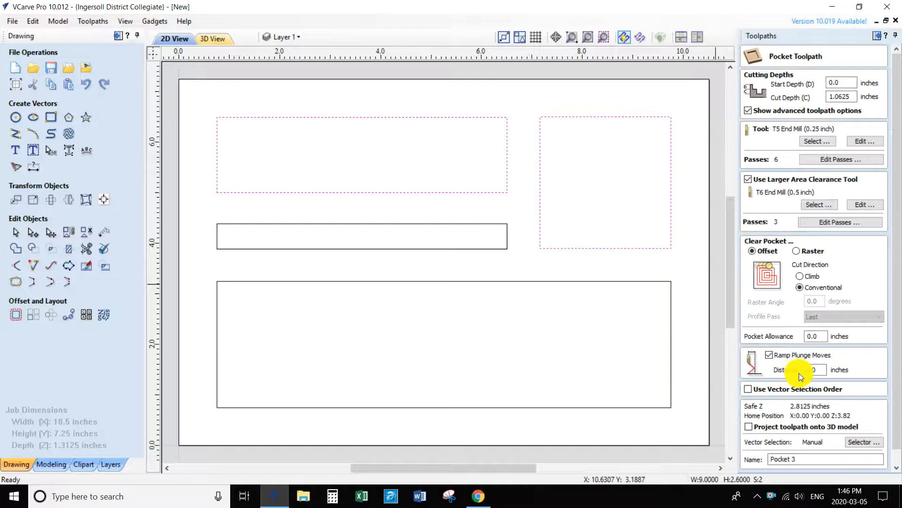
{"action": "left_click_drag", "start_coordinate": [819, 369], "coordinate": [793, 367]}
{"action": "type", "text": "1.5"}
{"action": "left_click_drag", "start_coordinate": [898, 391], "coordinate": [899, 408]}
{"action": "left_click", "coordinate": [753, 464]}
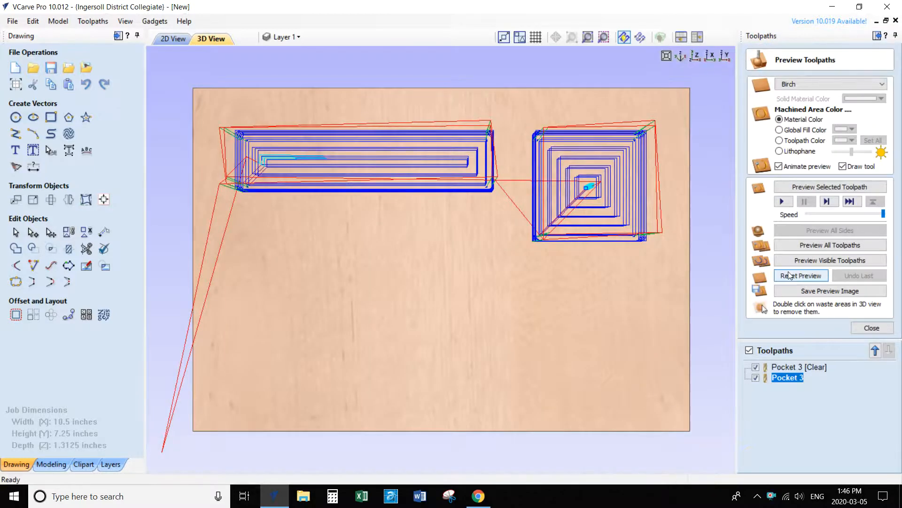
Preview all toolpaths on the birch material and return to the 2D drawing
{"action": "left_click", "coordinate": [809, 246]}
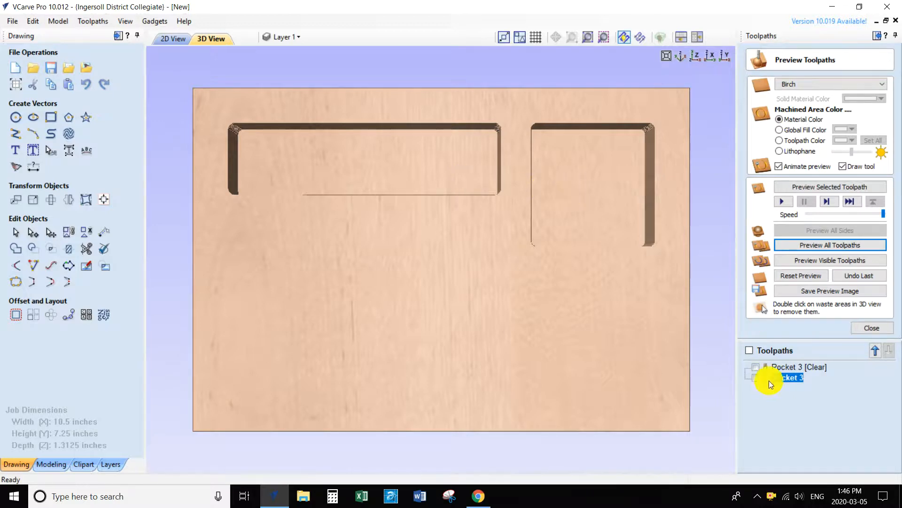
{"action": "left_click", "coordinate": [856, 325]}
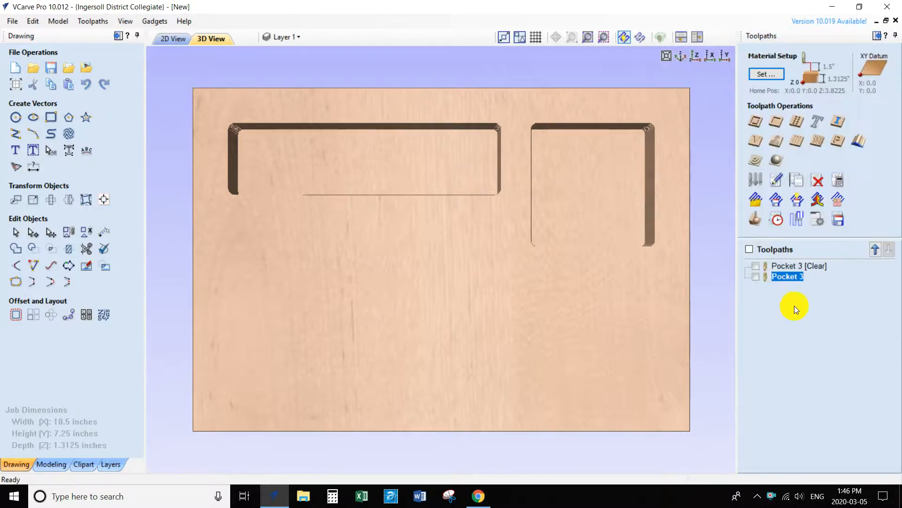
{"action": "left_click", "coordinate": [172, 38]}
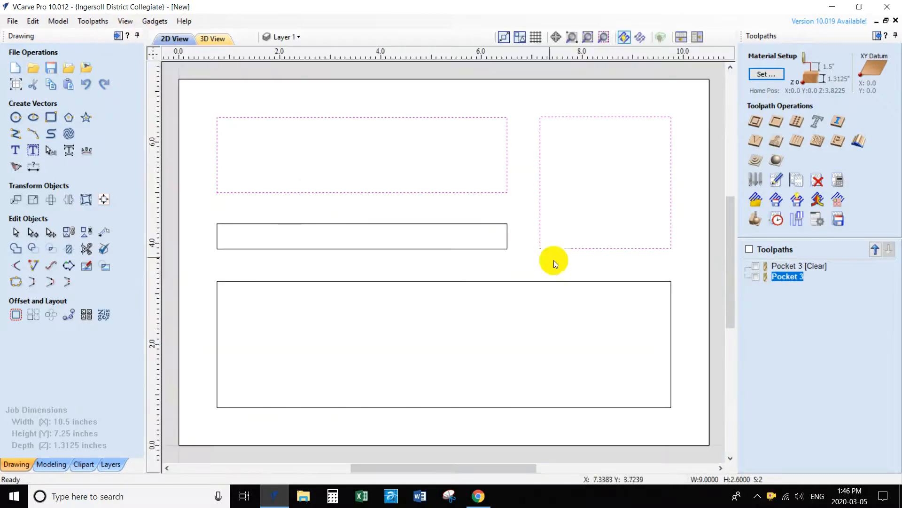
Start a pocket toolpath for the narrow 5.75 by 0.5 inch rectangle without the larger clearance tool, with a cut depth of 0.5 inches
{"action": "left_click", "coordinate": [490, 247]}
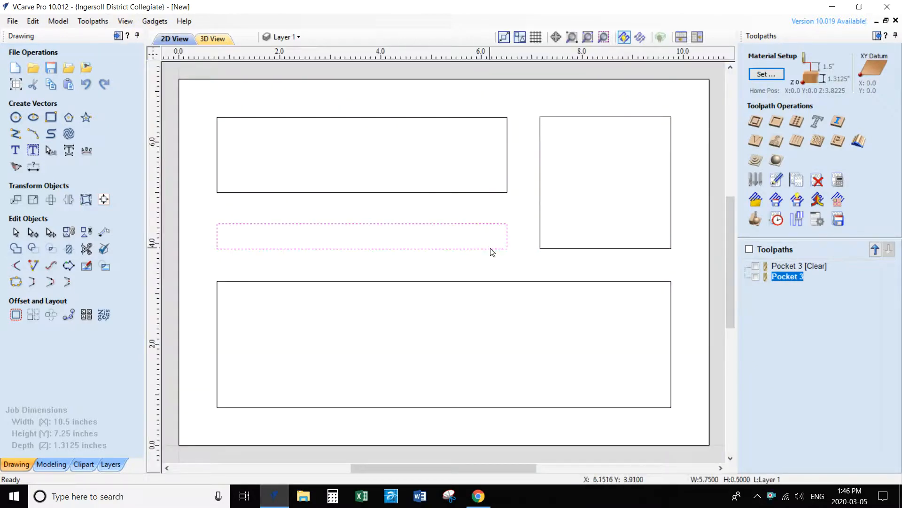
{"action": "left_click", "coordinate": [774, 123]}
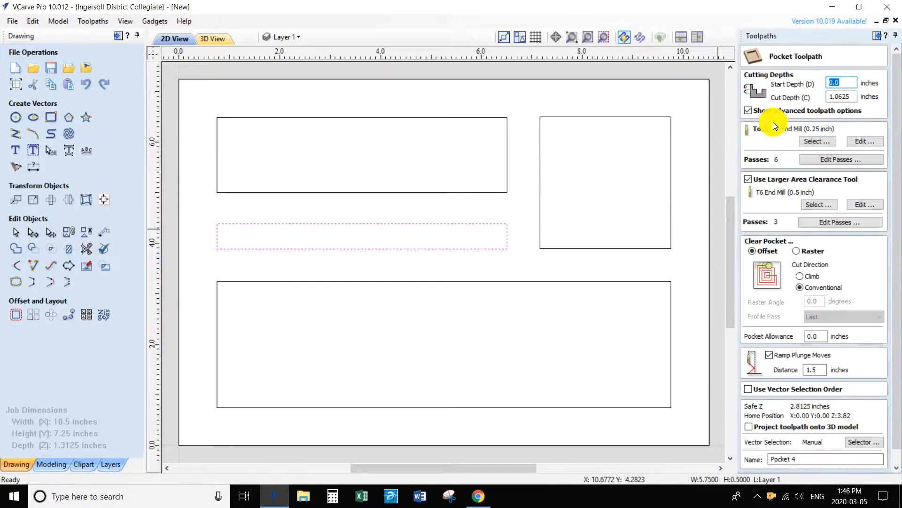
{"action": "left_click", "coordinate": [749, 179]}
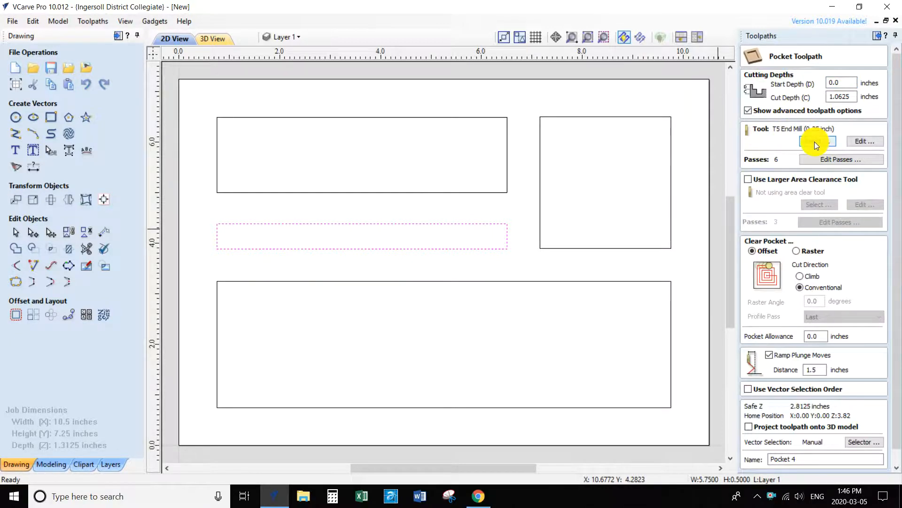
{"action": "double_click", "coordinate": [841, 97]}
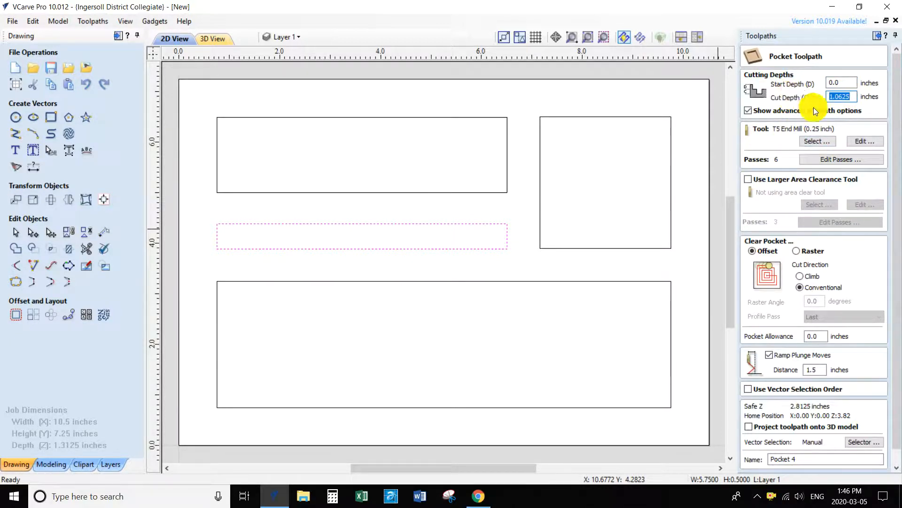
{"action": "type", "text": ".5"}
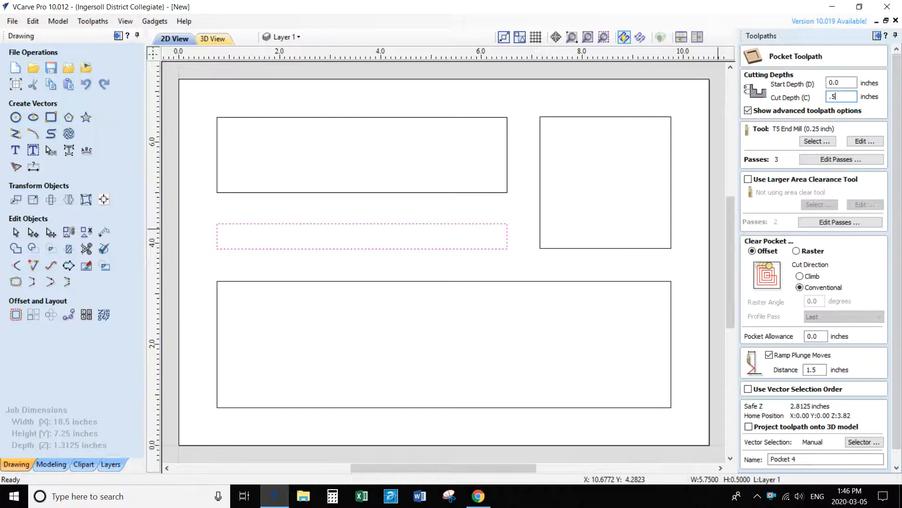
Set the narrow pocket's ramp plunge distance to 3 inches and calculate its toolpath
{"action": "left_click", "coordinate": [851, 83]}
{"action": "double_click", "coordinate": [818, 369]}
{"action": "type", "text": "3"}
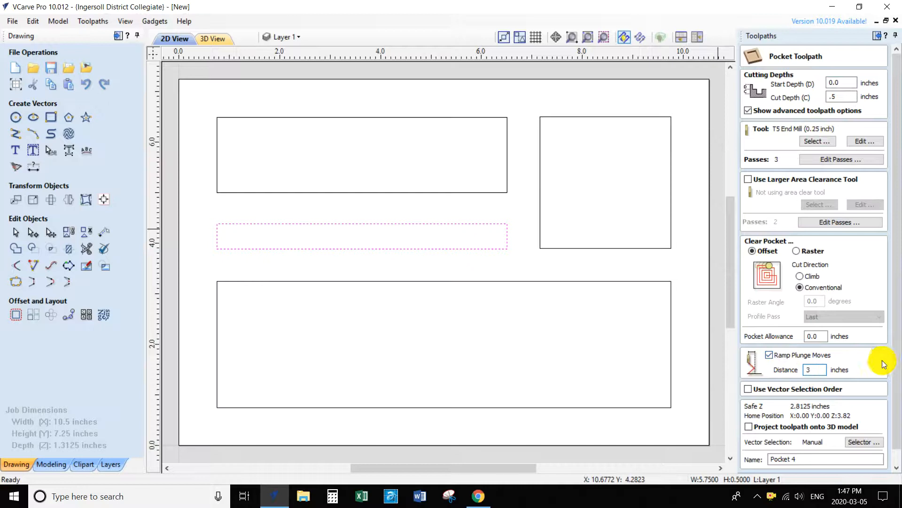
{"action": "scroll", "coordinate": [893, 376], "scroll_direction": "down", "scroll_amount": 1}
{"action": "left_click", "coordinate": [760, 464]}
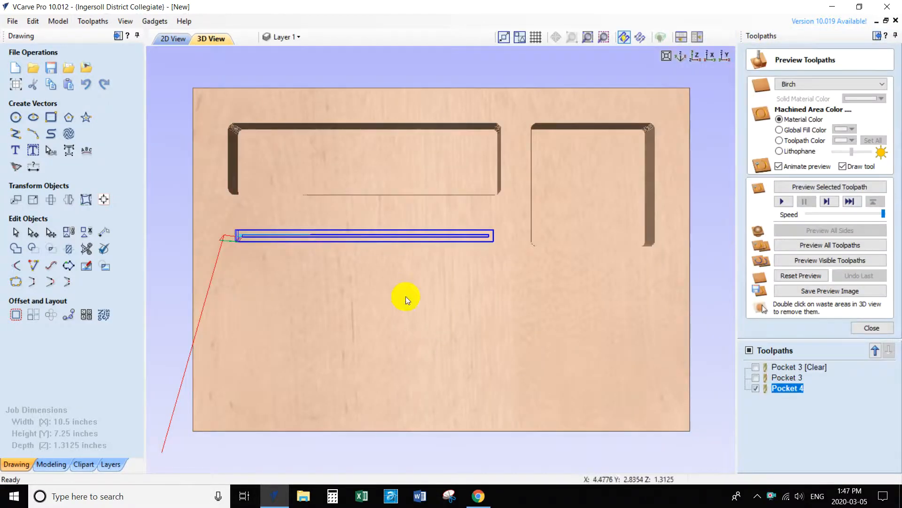
Reset the preview, simulate the narrow pocket alone and then all toolpaths, and return to the 2D drawing
{"action": "left_click", "coordinate": [790, 276]}
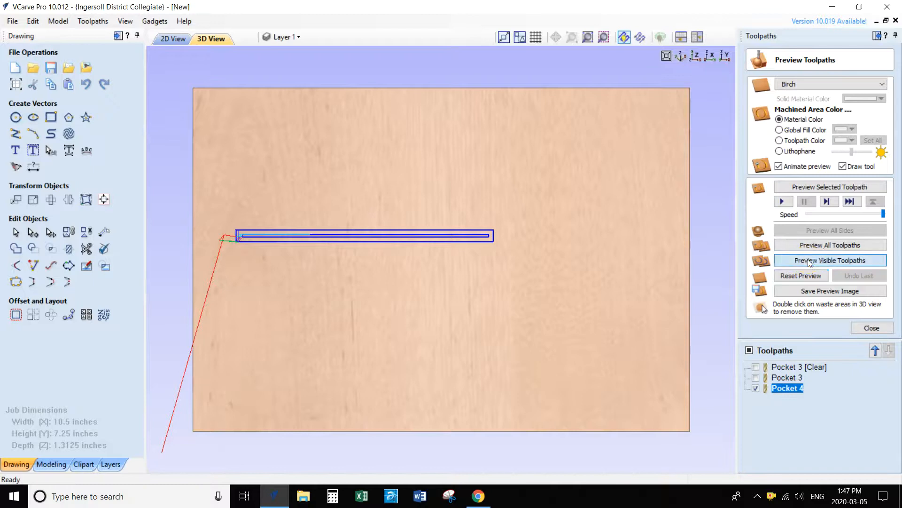
{"action": "left_click", "coordinate": [809, 261]}
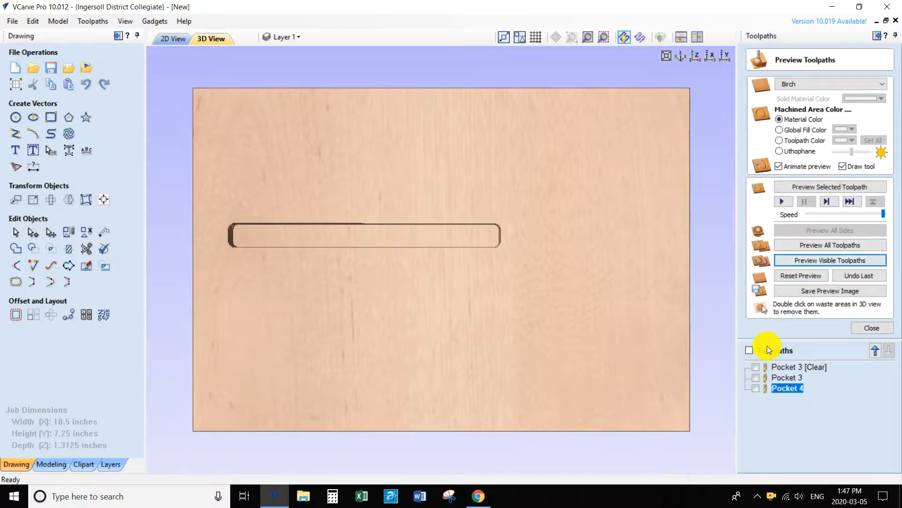
{"action": "left_click", "coordinate": [749, 350]}
{"action": "left_click", "coordinate": [829, 243]}
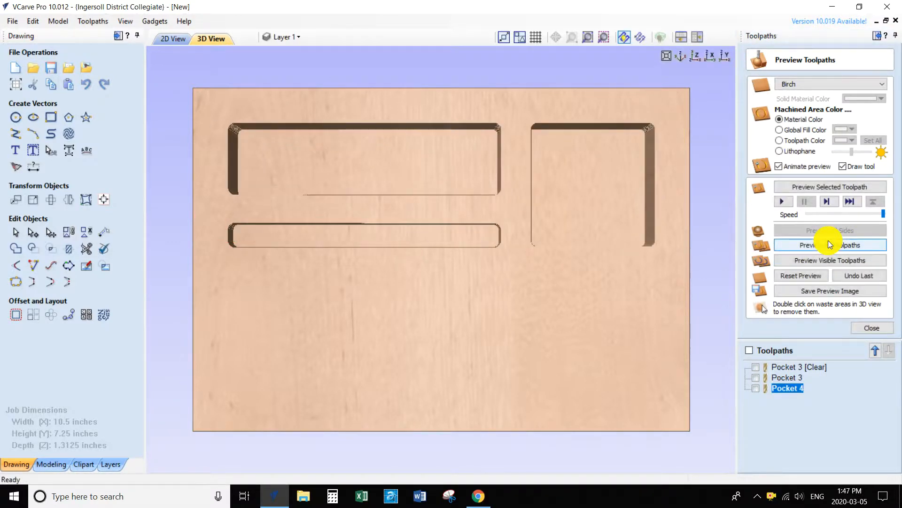
{"action": "left_click", "coordinate": [871, 327]}
{"action": "left_click", "coordinate": [173, 38]}
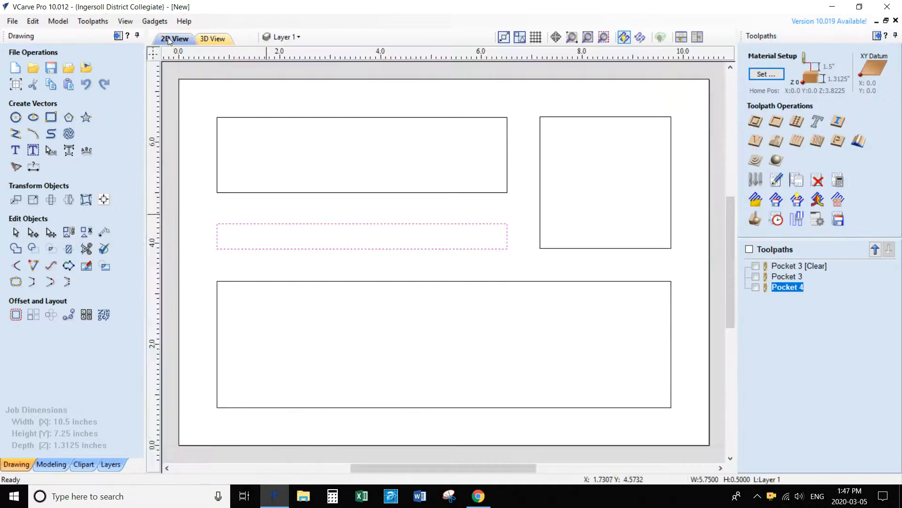
Start a V-Carve / Engraving toolpath for the large 9 by 2.5 inch rectangle with a flat depth of 0.375 inches
{"action": "left_click", "coordinate": [265, 283]}
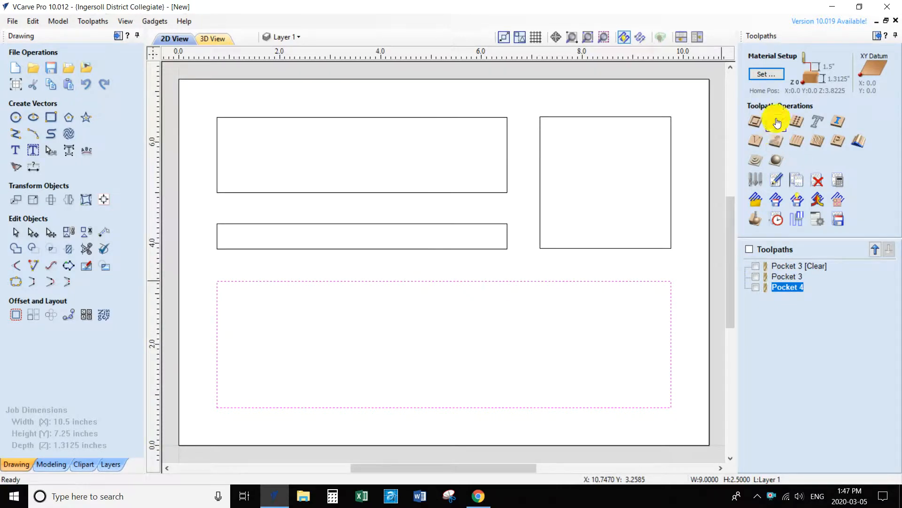
{"action": "left_click", "coordinate": [755, 142]}
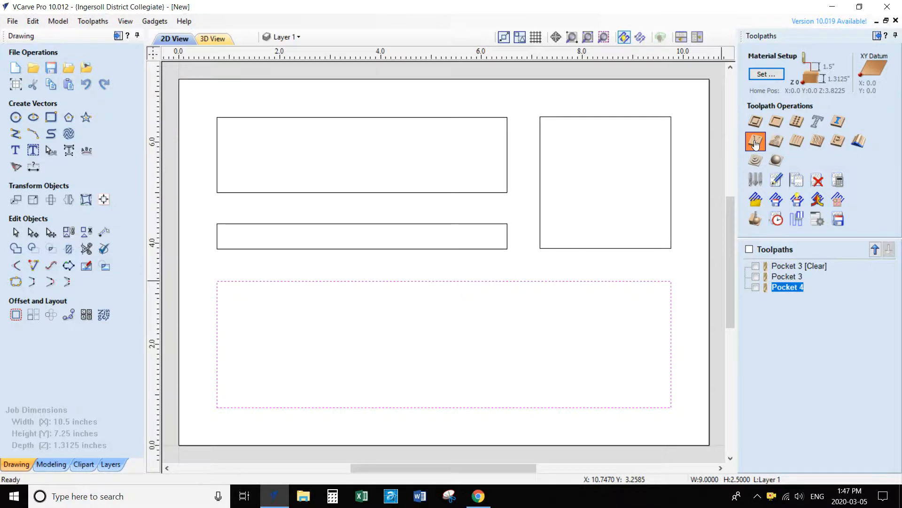
{"action": "left_click", "coordinate": [755, 142]}
{"action": "left_click", "coordinate": [749, 155]}
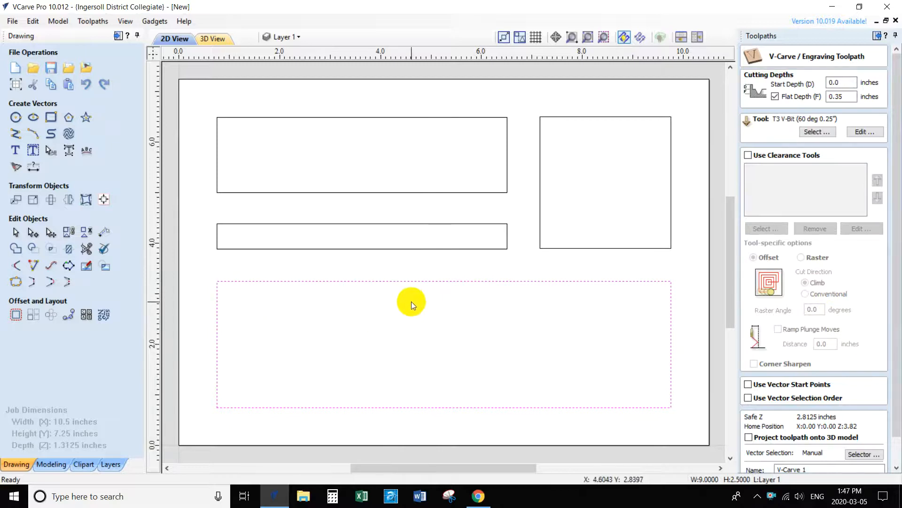
{"action": "left_click_drag", "start_coordinate": [848, 97], "coordinate": [806, 93]}
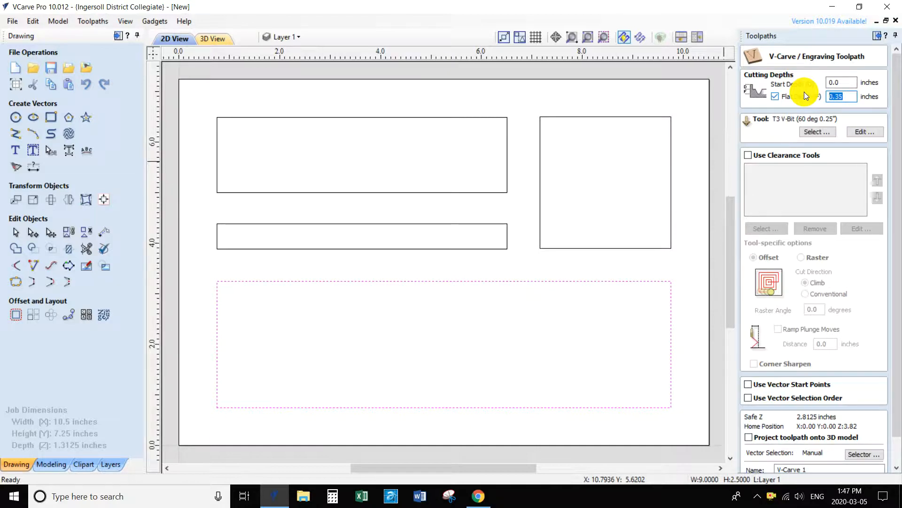
{"action": "type", "text": "."}
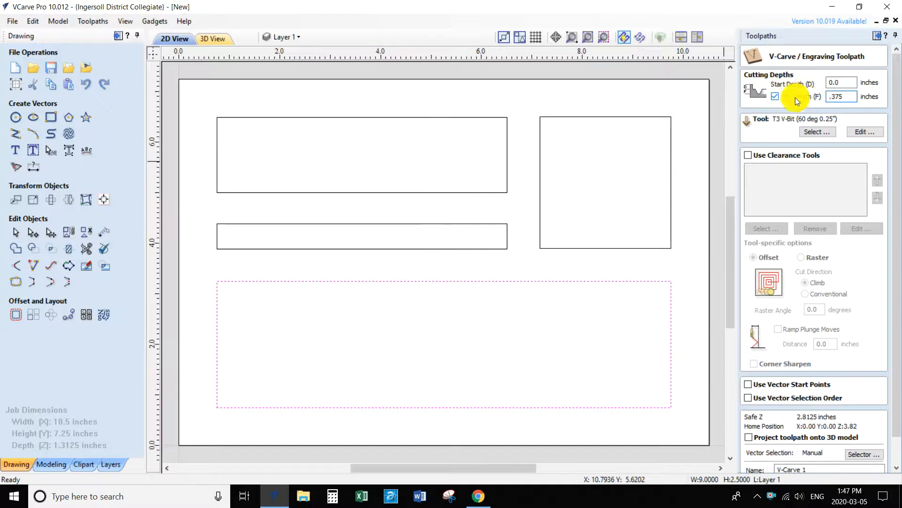
Choose the T3 V-Bit (60 deg 0.25") as the V-carve tool and enable the clearance tools
{"action": "left_click", "coordinate": [806, 134]}
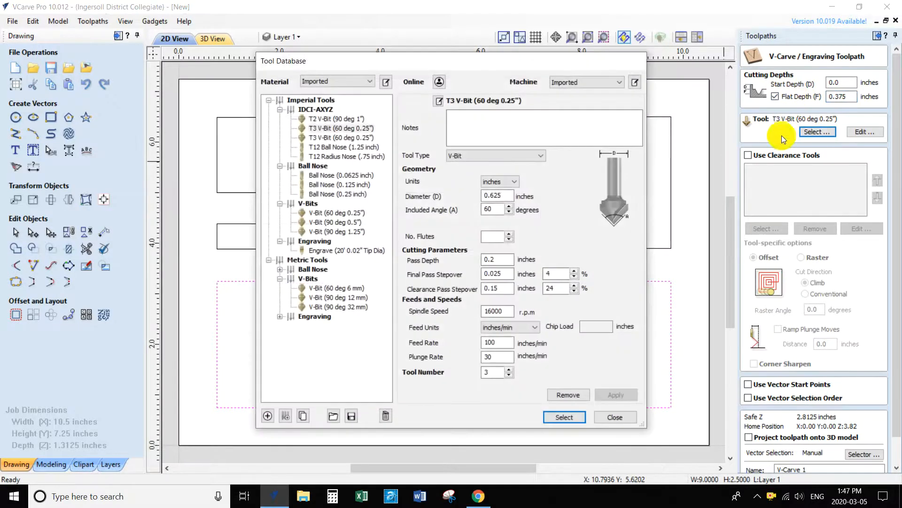
{"action": "left_click", "coordinate": [334, 129]}
{"action": "left_click", "coordinate": [565, 416]}
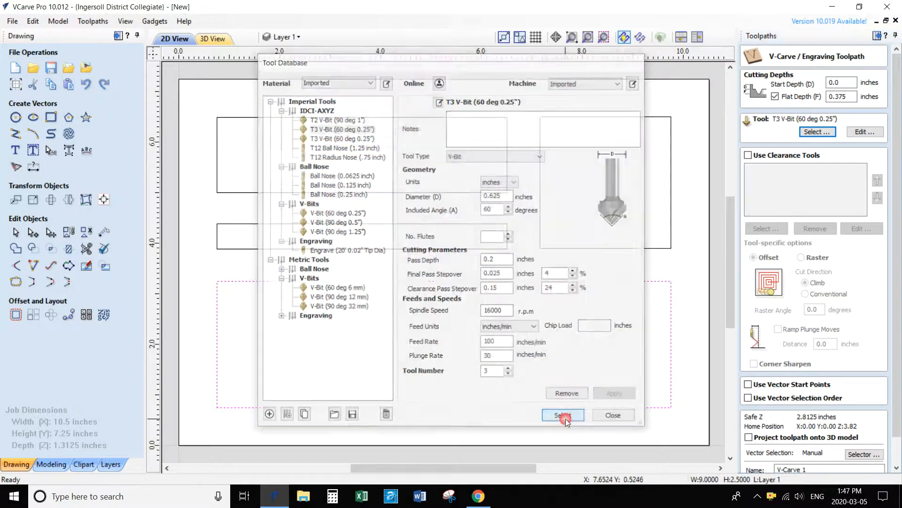
{"action": "left_click", "coordinate": [746, 155]}
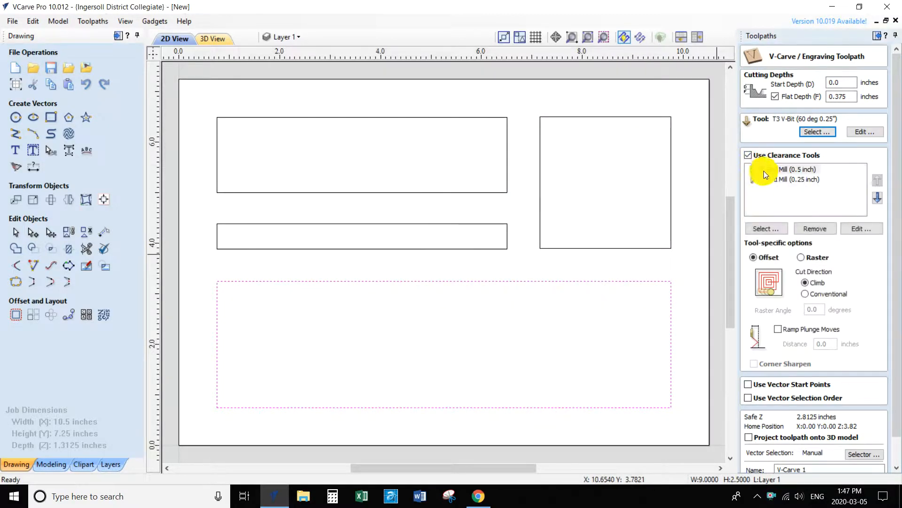
{"action": "left_click", "coordinate": [767, 228]}
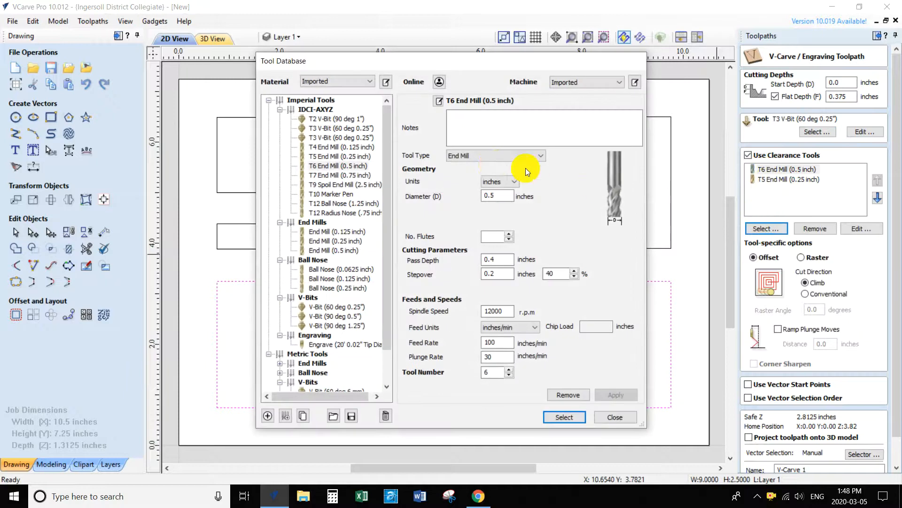
{"action": "left_click", "coordinate": [326, 165]}
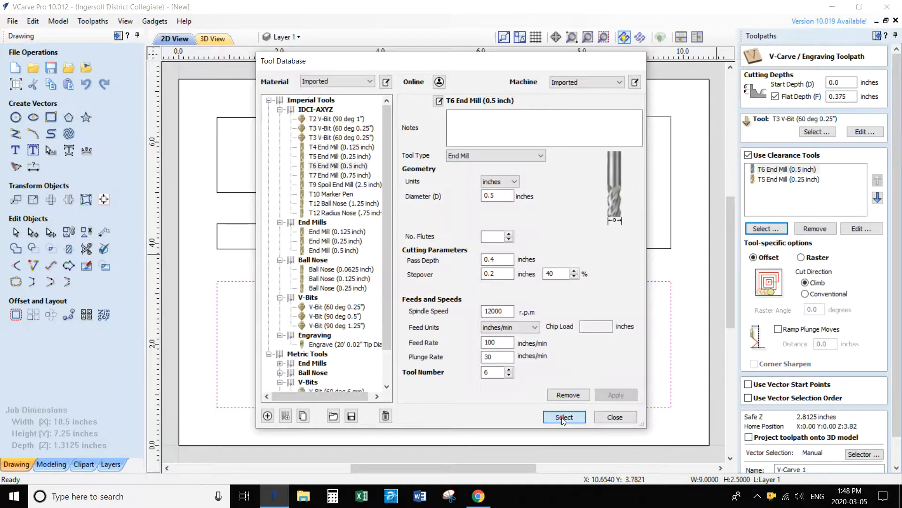
{"action": "left_click", "coordinate": [564, 417]}
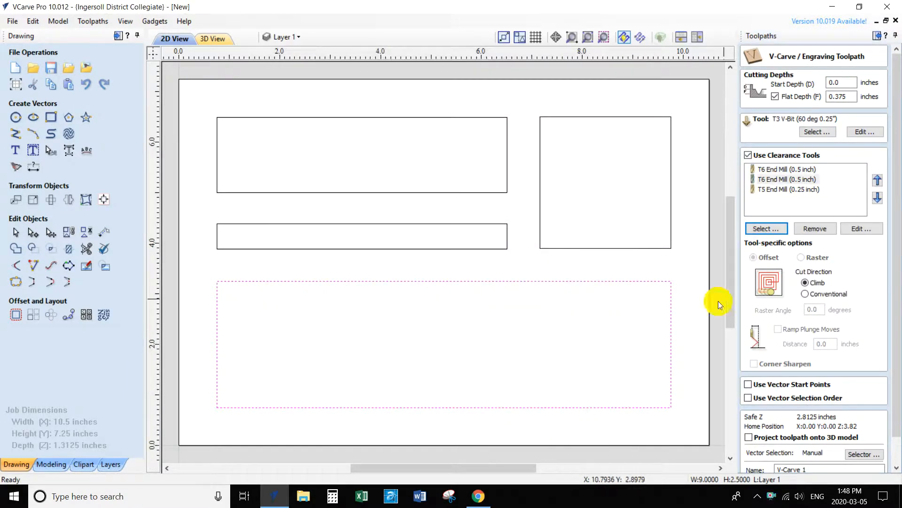
{"action": "left_click", "coordinate": [777, 181]}
{"action": "left_click", "coordinate": [815, 228]}
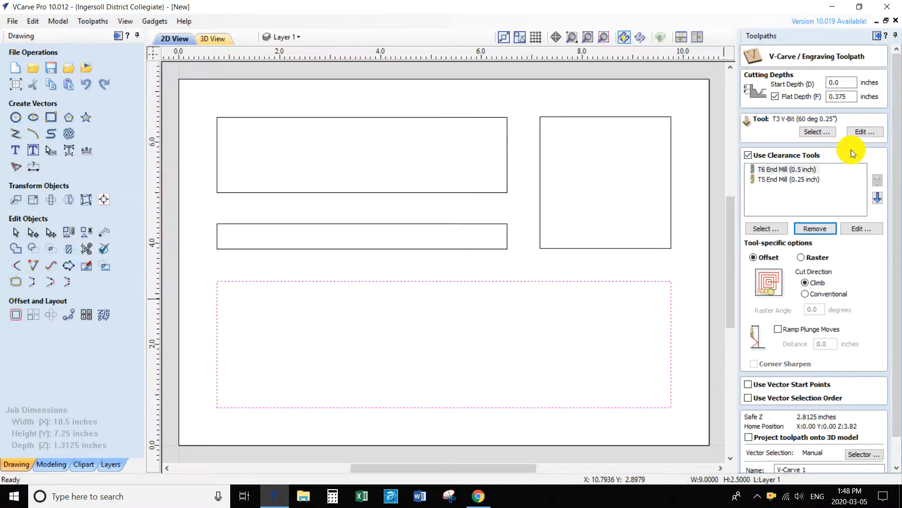
Calculate the V-carve toolpath and preview only its passes on the reset material
{"action": "left_click_drag", "start_coordinate": [897, 272], "coordinate": [898, 297]}
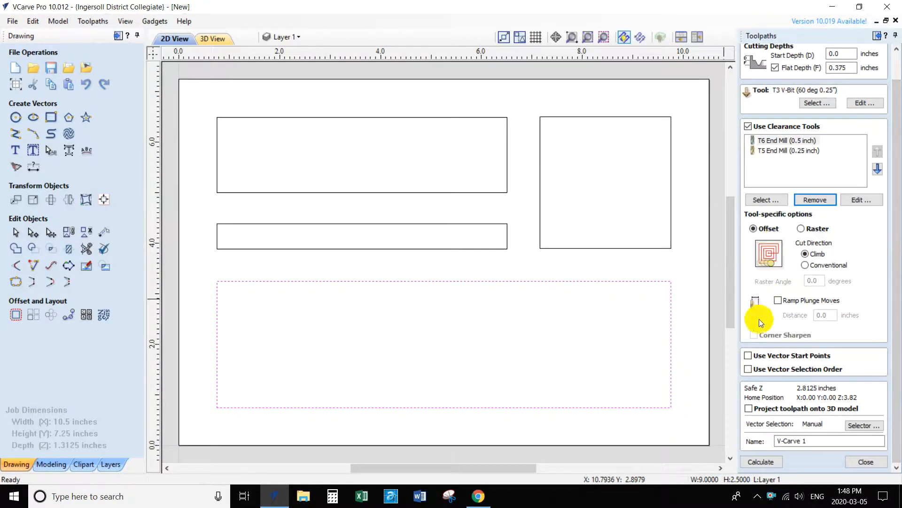
{"action": "left_click", "coordinate": [757, 462]}
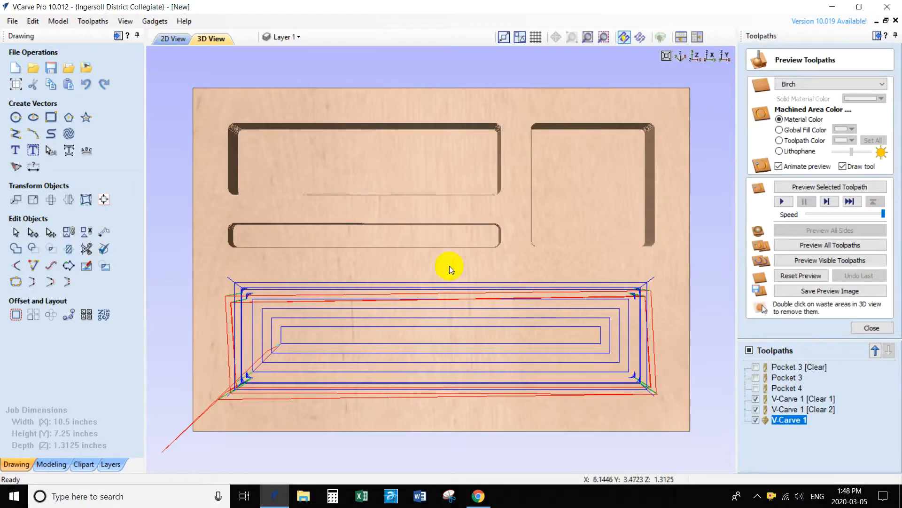
{"action": "left_click", "coordinate": [805, 275]}
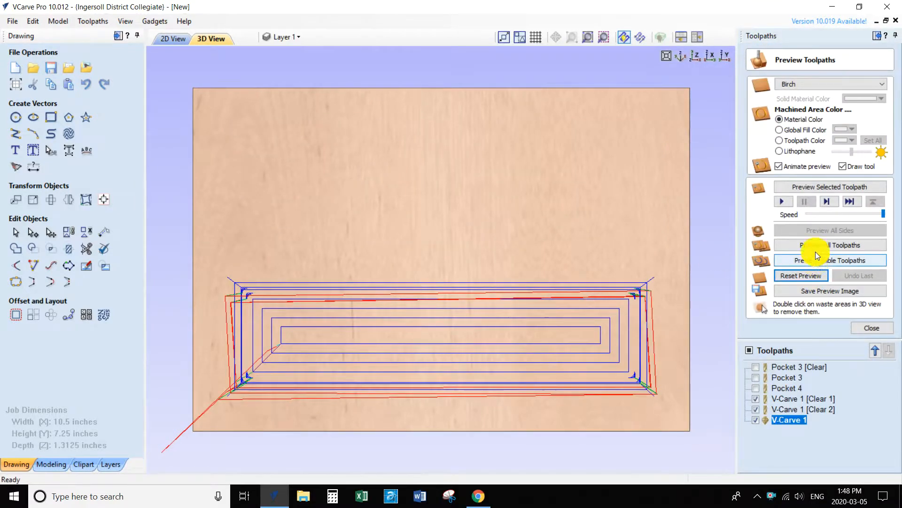
{"action": "left_click", "coordinate": [811, 260]}
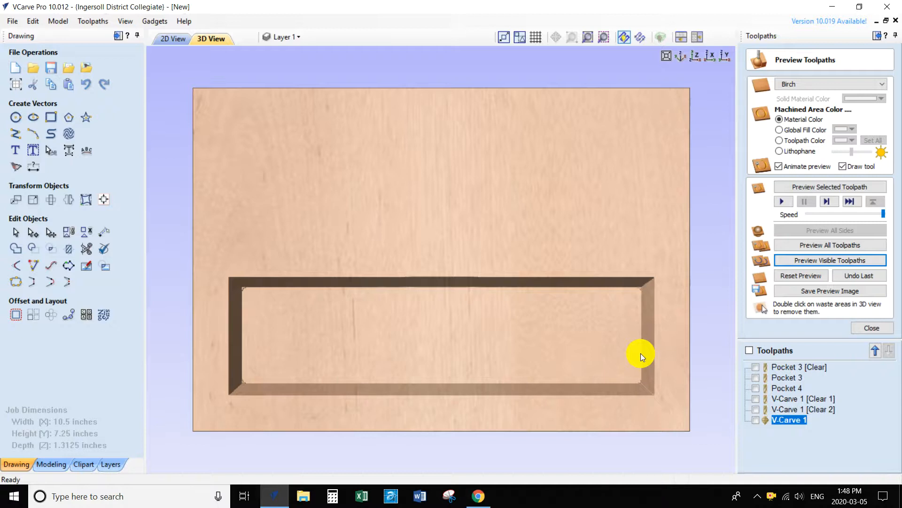
Show every toolpath, reset the material, and preview all toolpaths at a slower simulation speed
{"action": "left_click", "coordinate": [749, 350]}
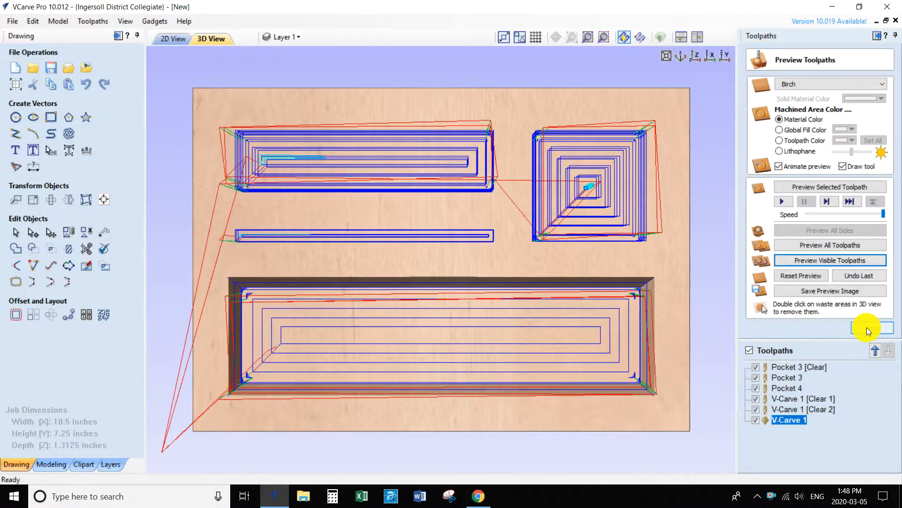
{"action": "left_click", "coordinate": [799, 276]}
{"action": "left_click_drag", "start_coordinate": [883, 214], "coordinate": [868, 215]}
{"action": "left_click", "coordinate": [824, 246]}
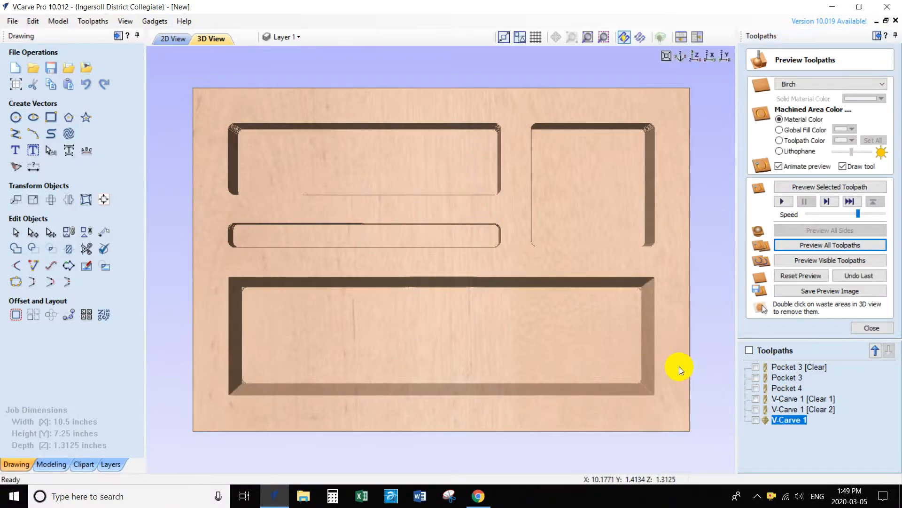
Close the toolpath preview and move V-Carve 1 [Clear 1] up to directly below Pocket 3 [Clear] in the toolpath order
{"action": "left_click_drag", "start_coordinate": [579, 319], "coordinate": [480, 308]}
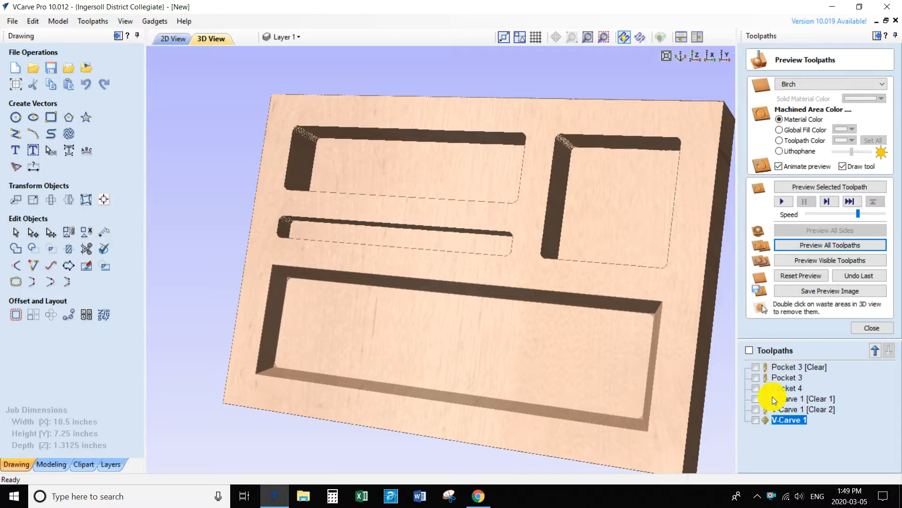
{"action": "left_click", "coordinate": [870, 330]}
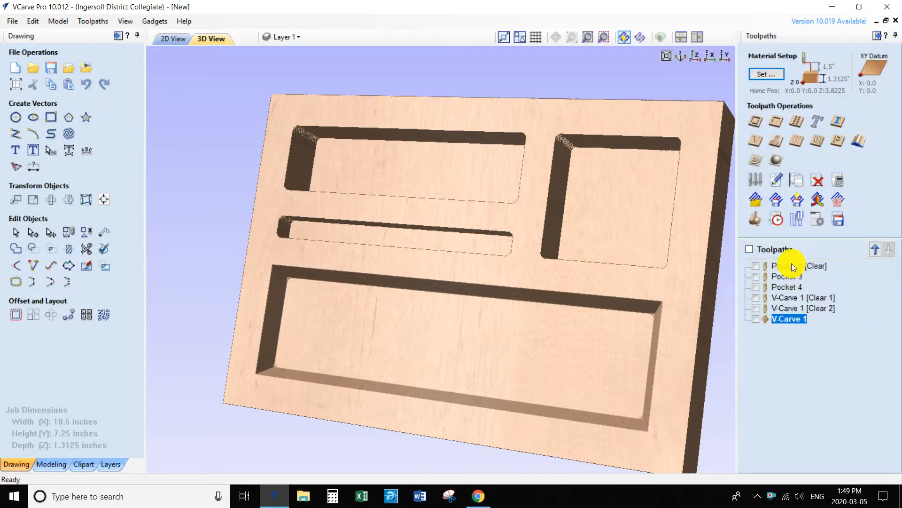
{"action": "mouse_move", "coordinate": [790, 267]}
{"action": "mouse_move", "coordinate": [781, 298]}
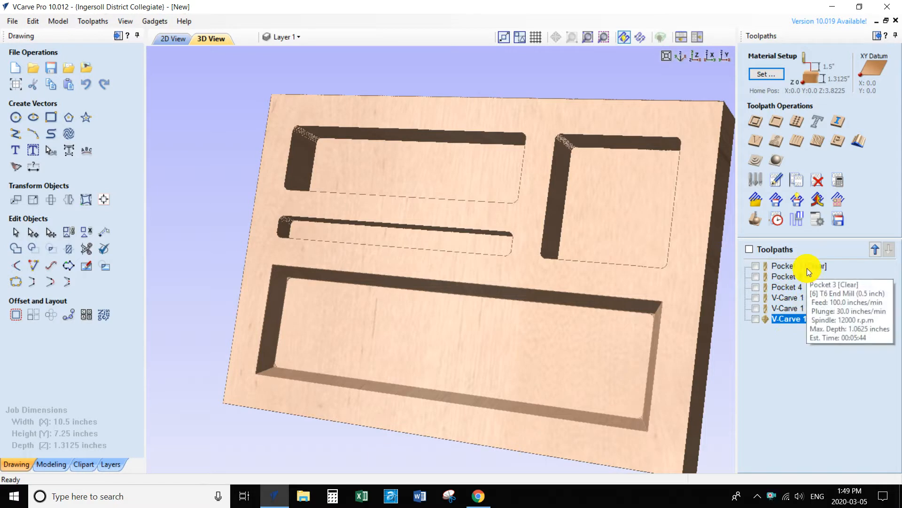
{"action": "left_click", "coordinate": [786, 300]}
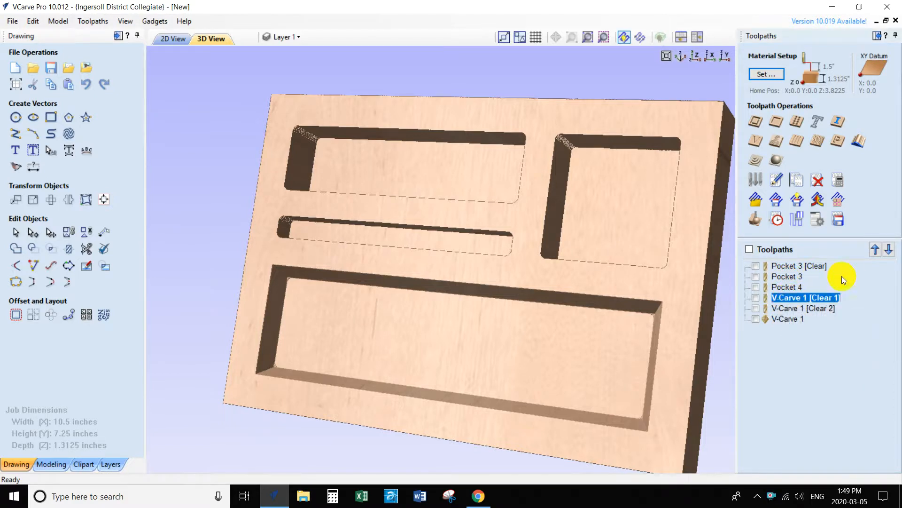
{"action": "left_click", "coordinate": [875, 250]}
{"action": "left_click", "coordinate": [875, 250]}
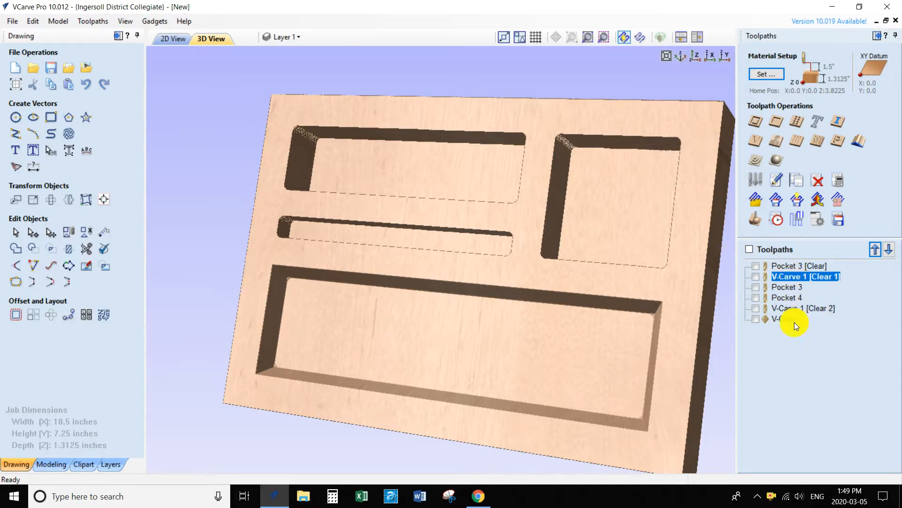
{"action": "left_click", "coordinate": [783, 289]}
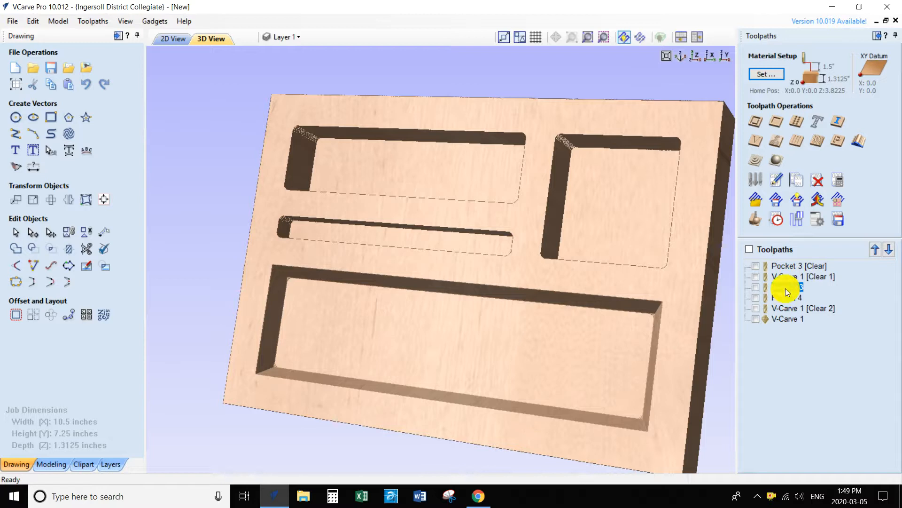
{"action": "left_click", "coordinate": [780, 298]}
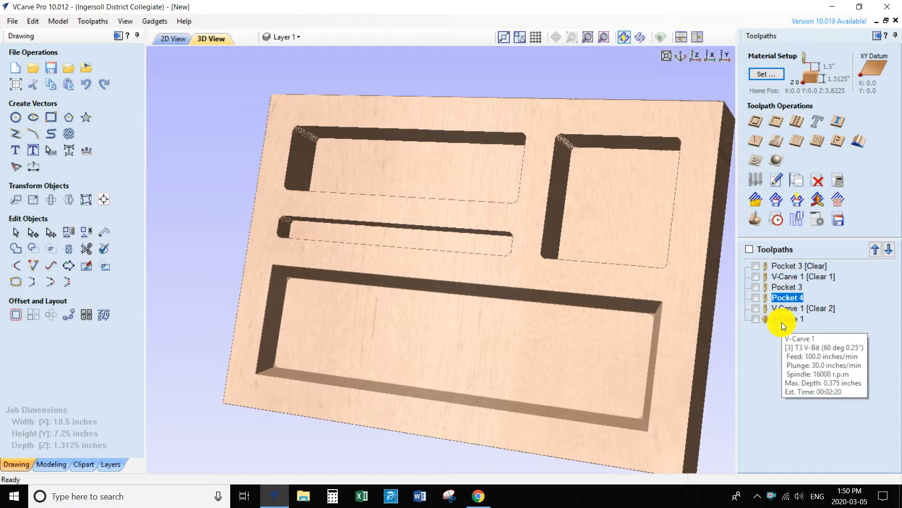
Show every toolpath, reset the preview material, and preview all toolpaths in the rearranged order
{"action": "left_click", "coordinate": [752, 226]}
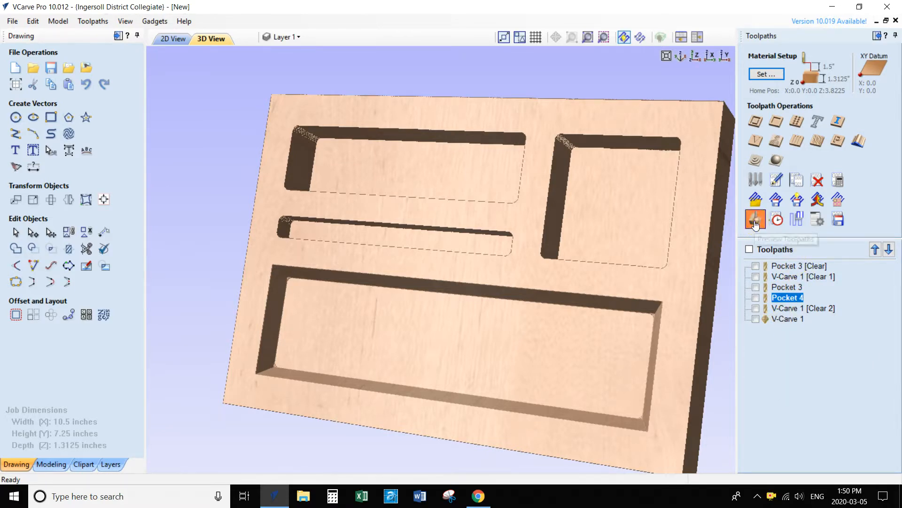
{"action": "left_click", "coordinate": [750, 349]}
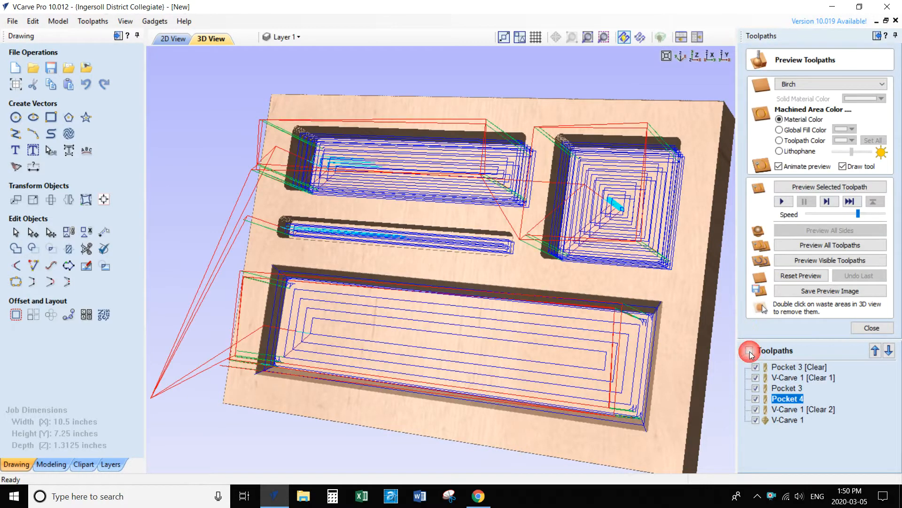
{"action": "left_click", "coordinate": [802, 277]}
{"action": "left_click", "coordinate": [824, 246]}
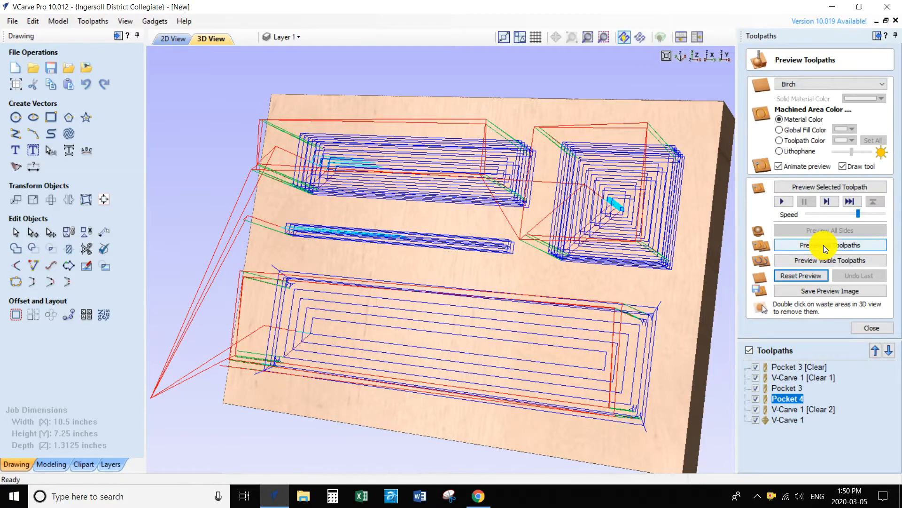
{"action": "left_click", "coordinate": [824, 245]}
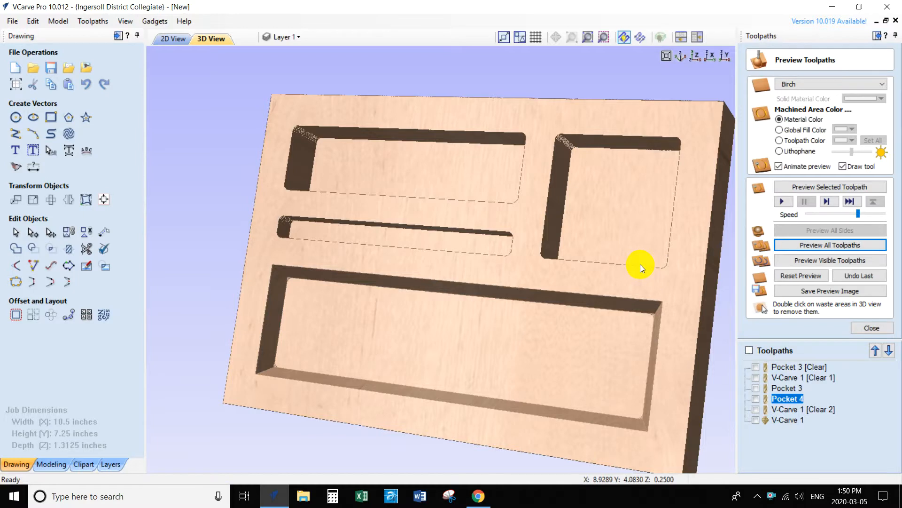
{"action": "left_click_drag", "start_coordinate": [610, 311], "coordinate": [419, 193]}
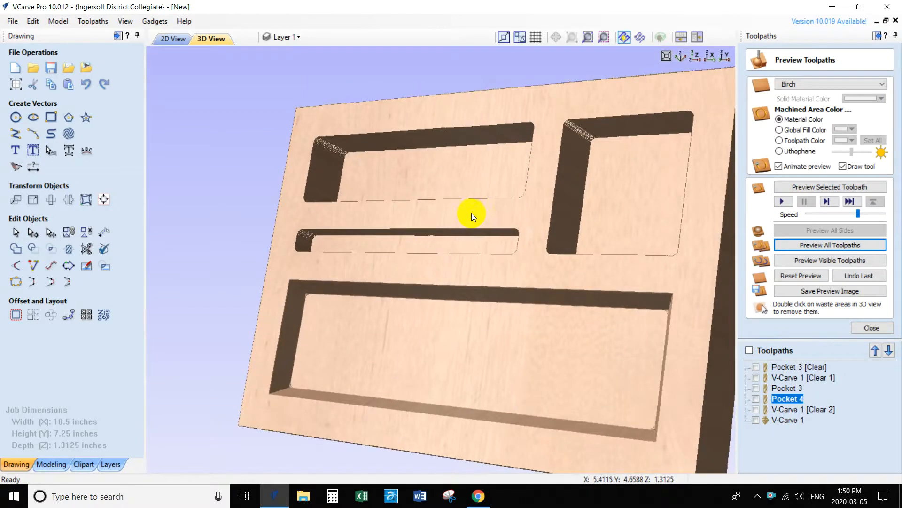
{"action": "left_click", "coordinate": [863, 327]}
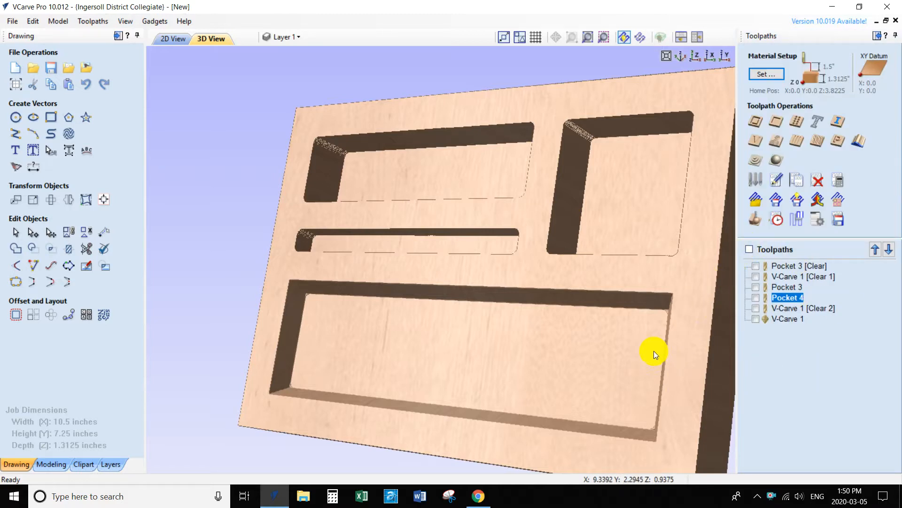
Save the job setup sheet as an HTML file in the Vcarve-Jobs folder, named Module4- followed by the surname
{"action": "left_click", "coordinate": [816, 221]}
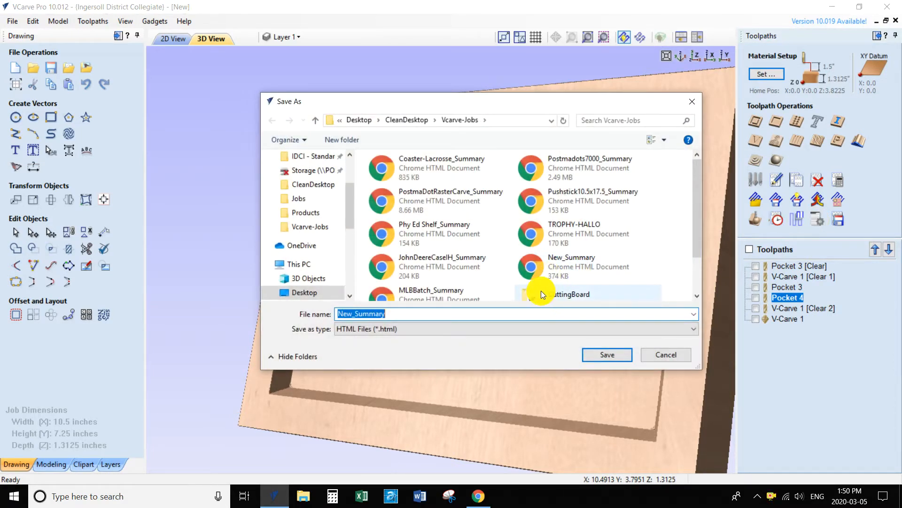
{"action": "type", "text": "Module4-Po"}
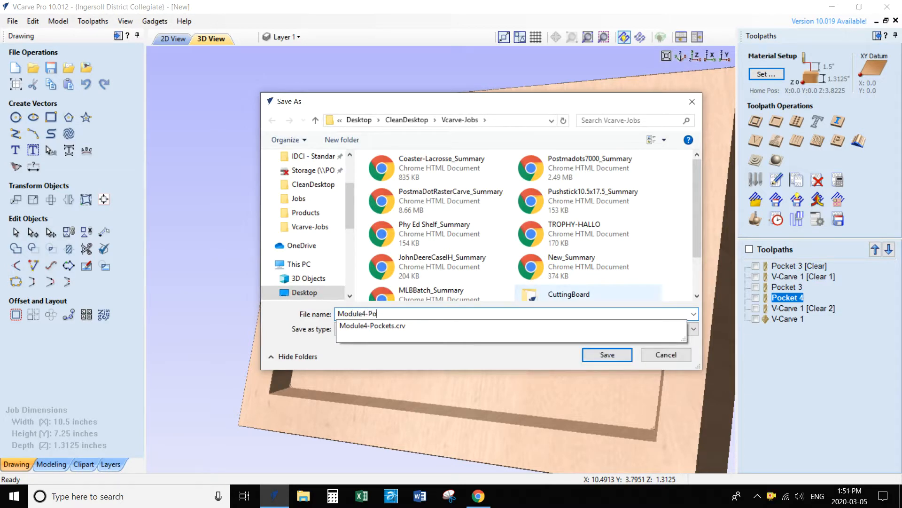
{"action": "type", "text": "stma"}
{"action": "left_click", "coordinate": [606, 354]}
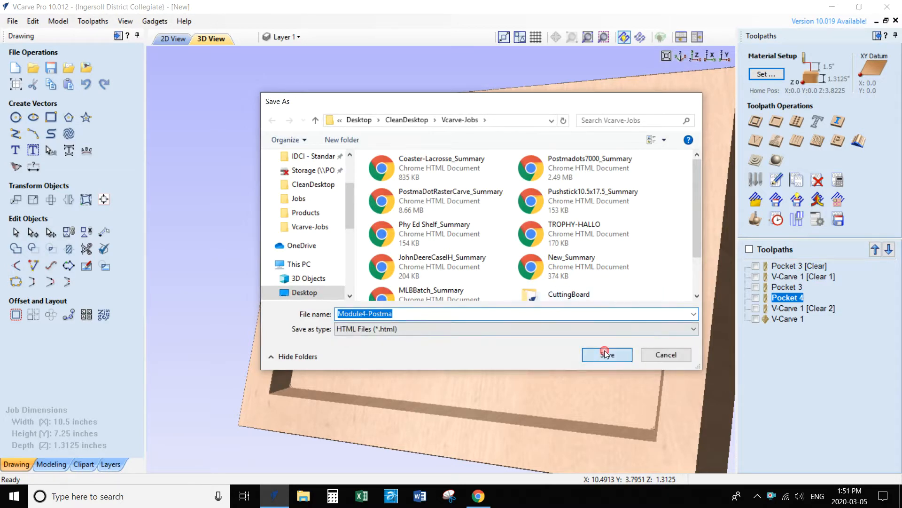
Open the saved job setup sheet in Chrome and examine its material setup, toolpath order, tools and time estimates
{"action": "left_click", "coordinate": [817, 219]}
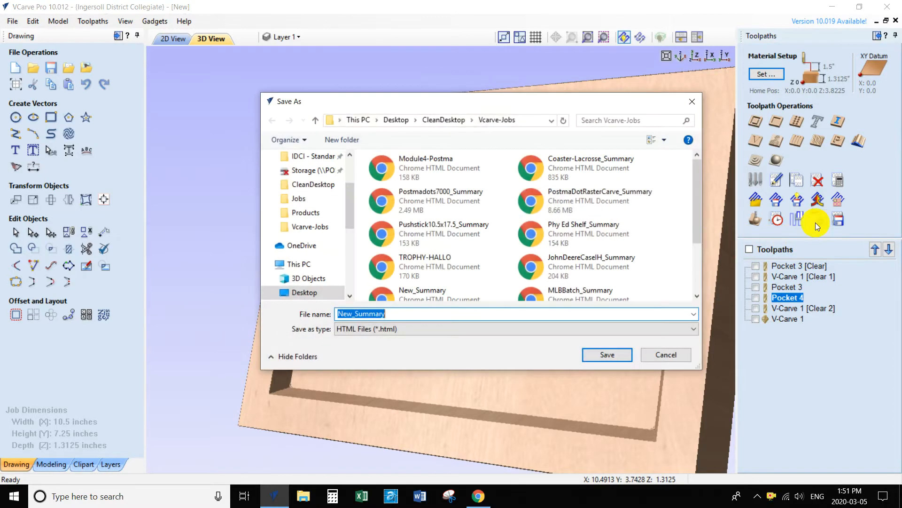
{"action": "left_click", "coordinate": [448, 173]}
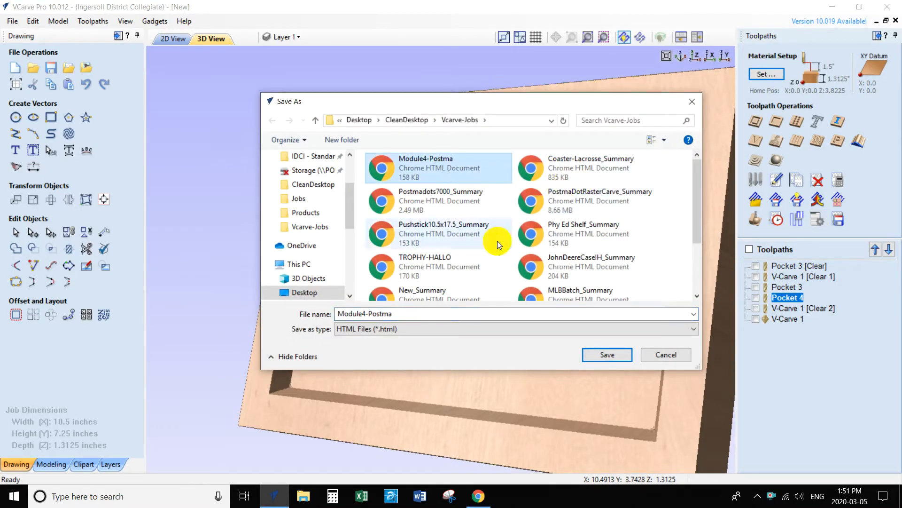
{"action": "right_click", "coordinate": [427, 172]}
{"action": "left_click", "coordinate": [453, 201]}
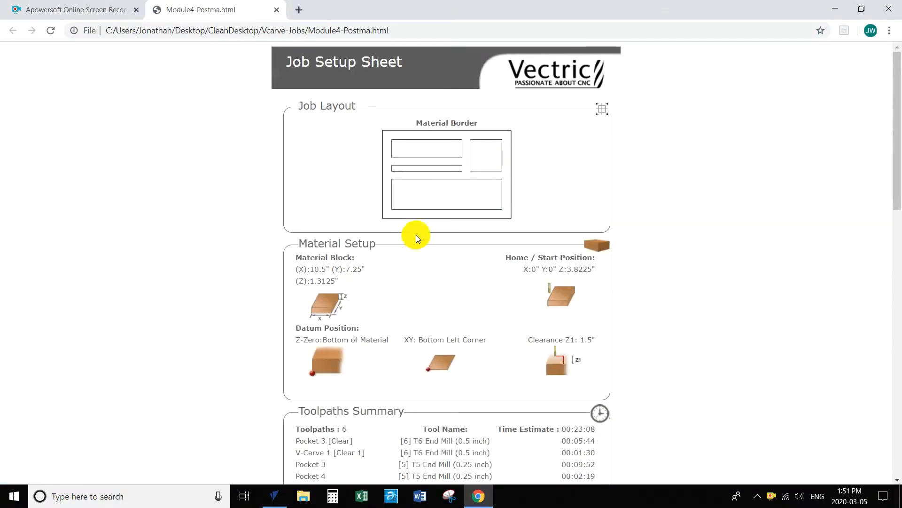
{"action": "scroll", "coordinate": [414, 236], "scroll_direction": "down", "scroll_amount": 6}
{"action": "scroll", "coordinate": [478, 225], "scroll_direction": "down", "scroll_amount": 1}
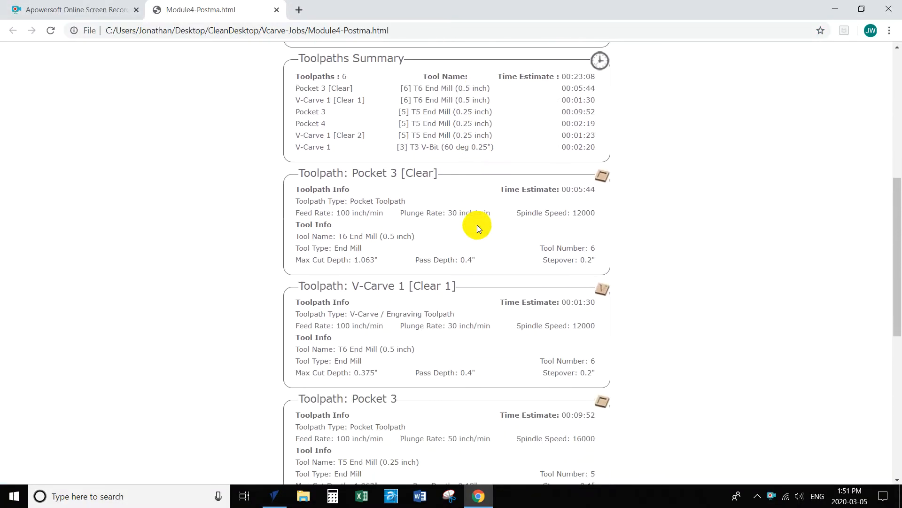
{"action": "scroll", "coordinate": [478, 228], "scroll_direction": "up", "scroll_amount": 1}
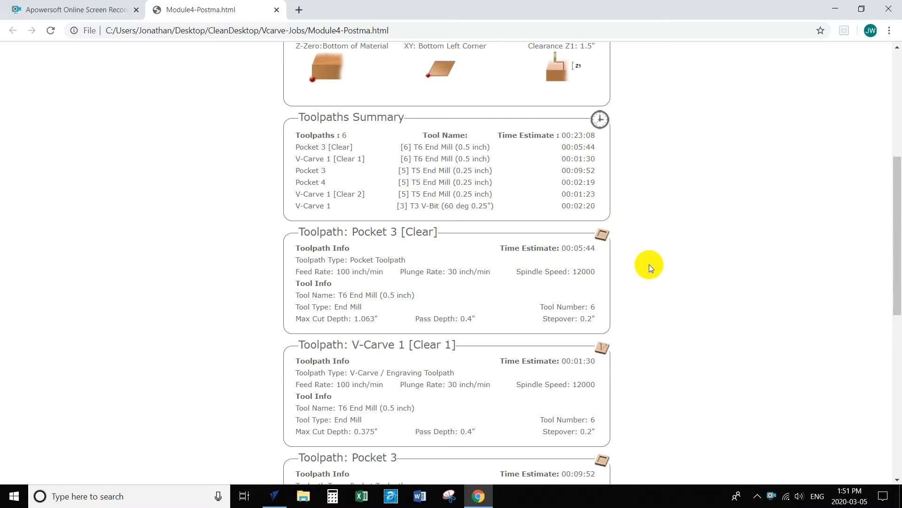
{"action": "scroll", "coordinate": [649, 258], "scroll_direction": "down", "scroll_amount": 7}
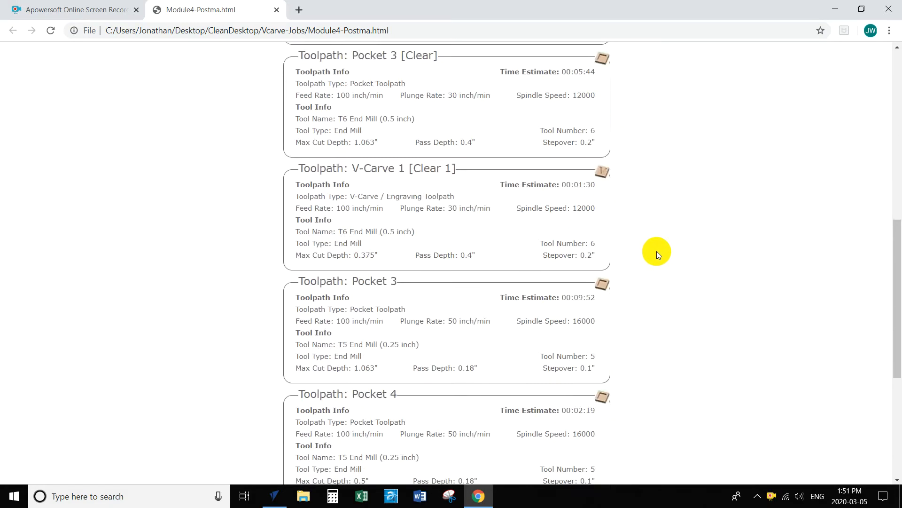
{"action": "scroll", "coordinate": [656, 251], "scroll_direction": "down", "scroll_amount": 3}
{"action": "scroll", "coordinate": [657, 253], "scroll_direction": "up", "scroll_amount": 7}
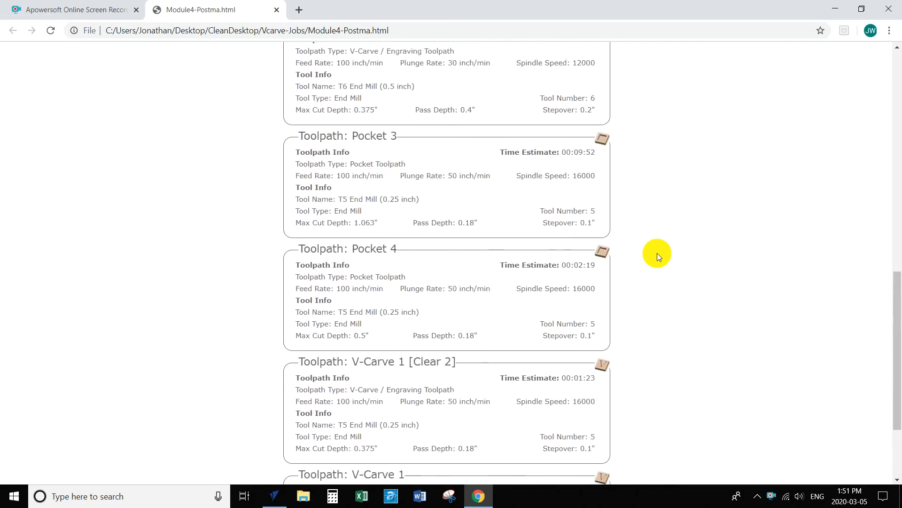
Switch back to VCarve Pro and make all toolpaths visible to review the list for saving to one file
{"action": "left_click", "coordinate": [272, 498]}
{"action": "left_click", "coordinate": [658, 356]}
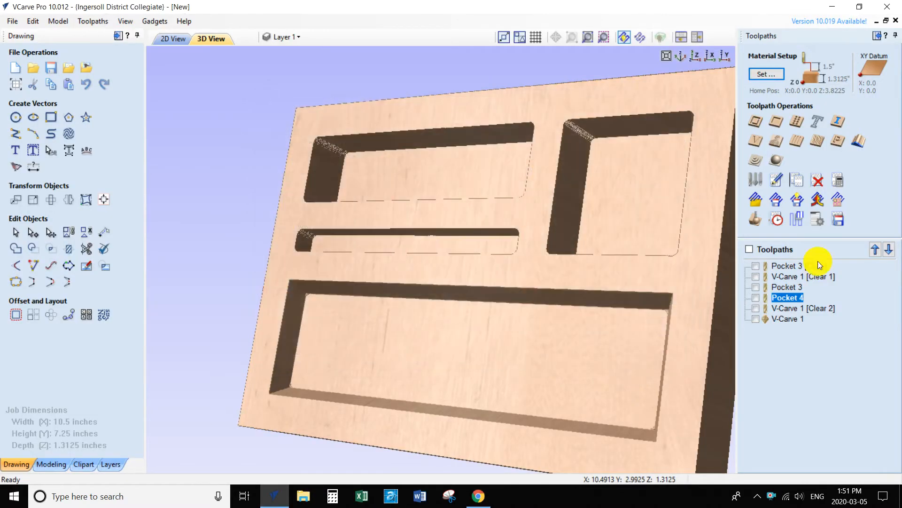
{"action": "left_click", "coordinate": [837, 219]}
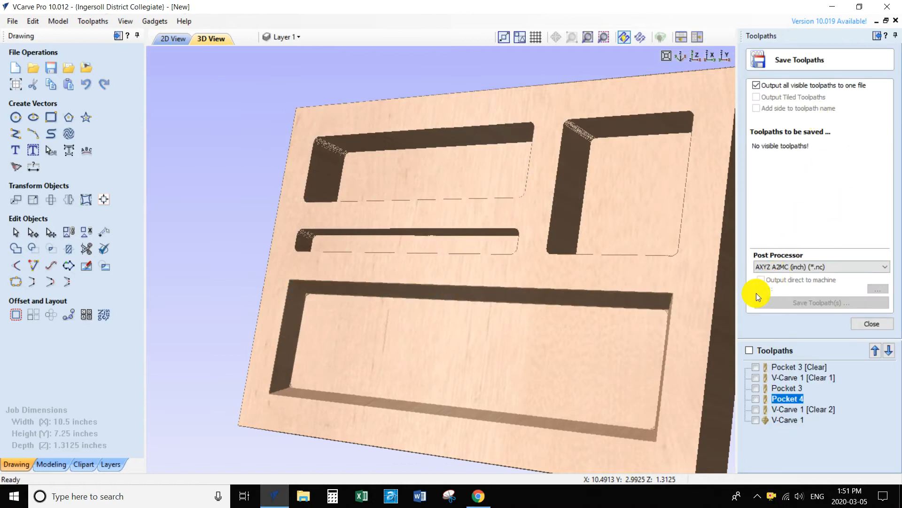
{"action": "left_click", "coordinate": [750, 350]}
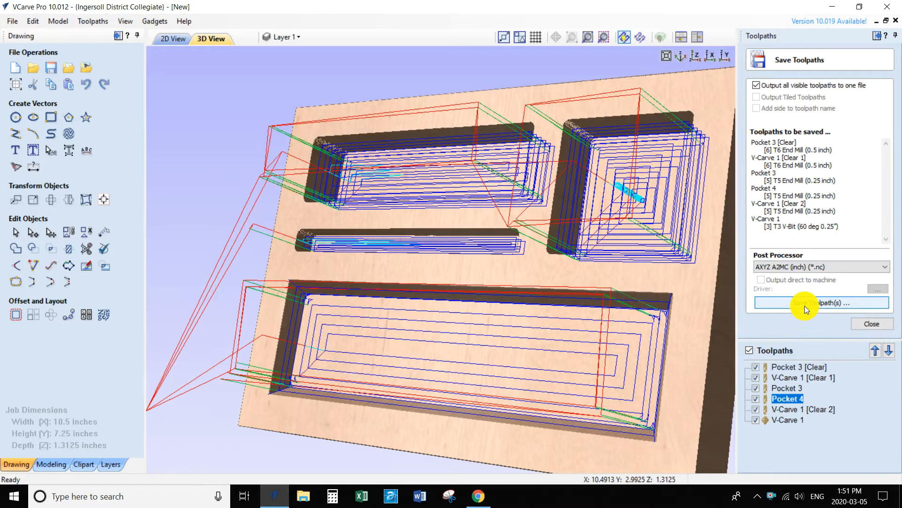
{"action": "left_click", "coordinate": [866, 323]}
Open the Job Setup settings for the tray
{"action": "left_click", "coordinate": [16, 84]}
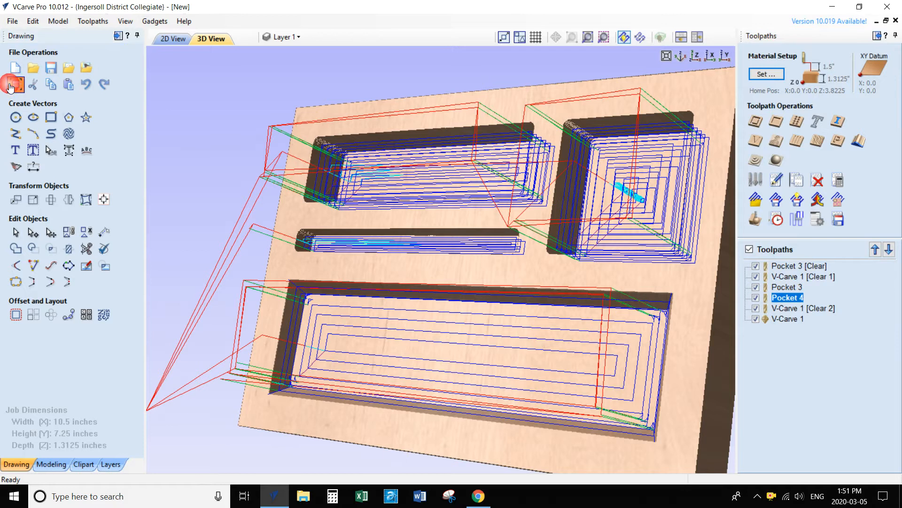
{"action": "left_click", "coordinate": [176, 182]}
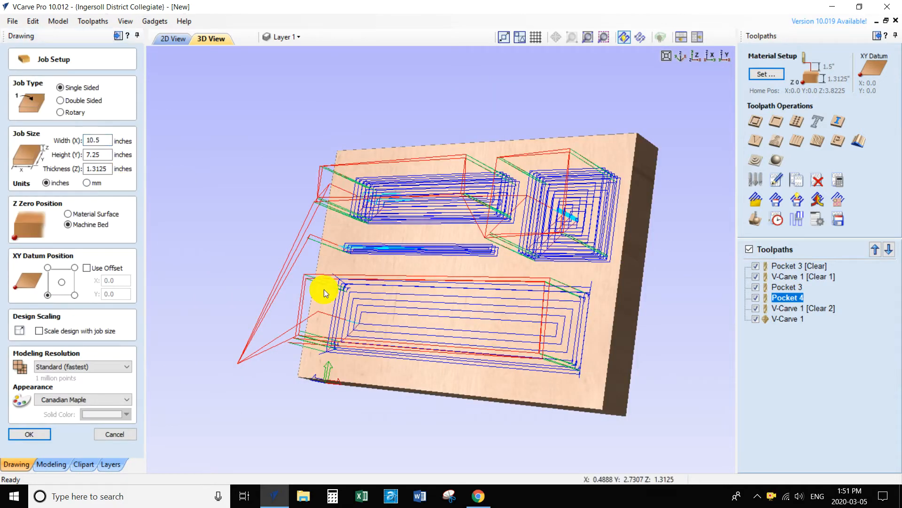